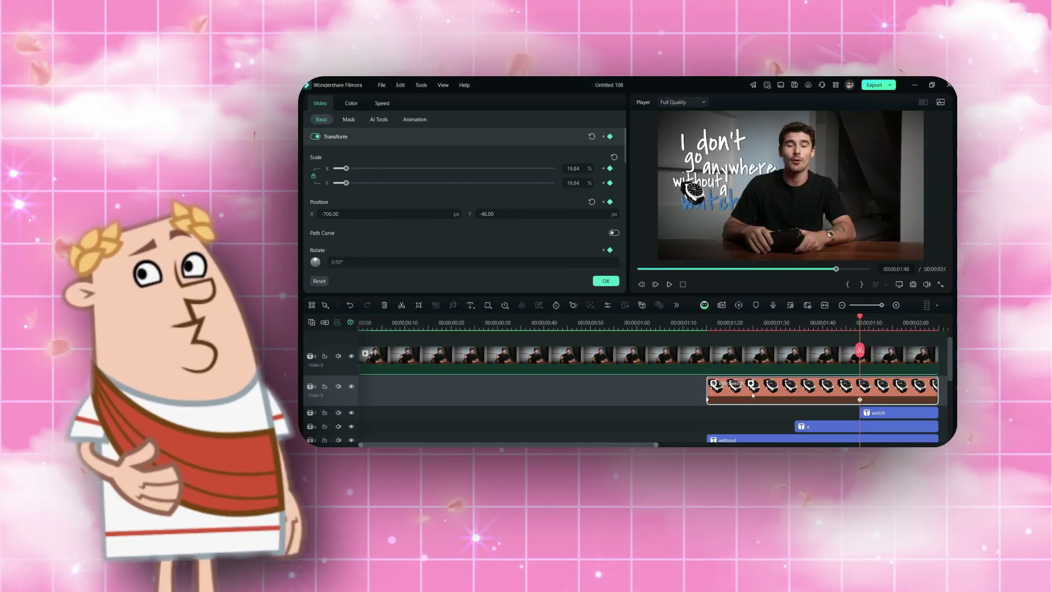
Step: Go to the watch clip's first keyframe and open the clip's Bezier Curve options
click(706, 323)
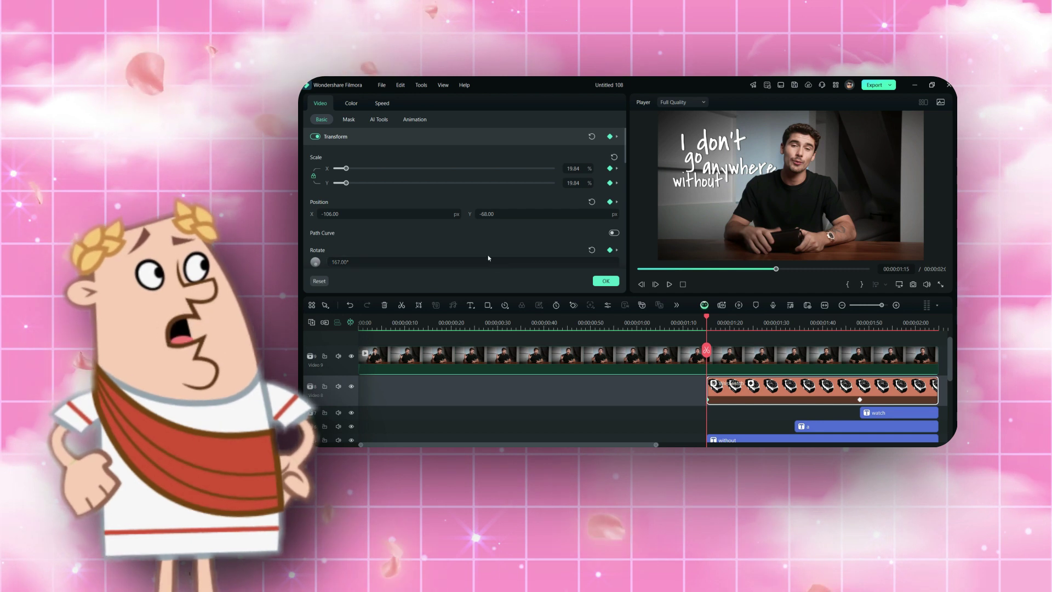
right_click(773, 387)
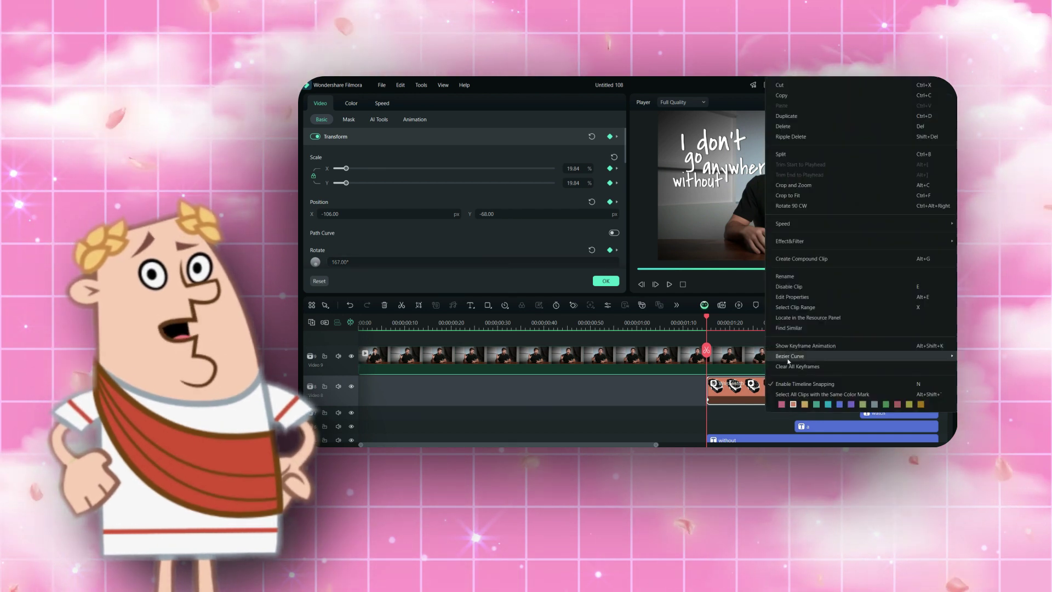
mouse_move(789, 356)
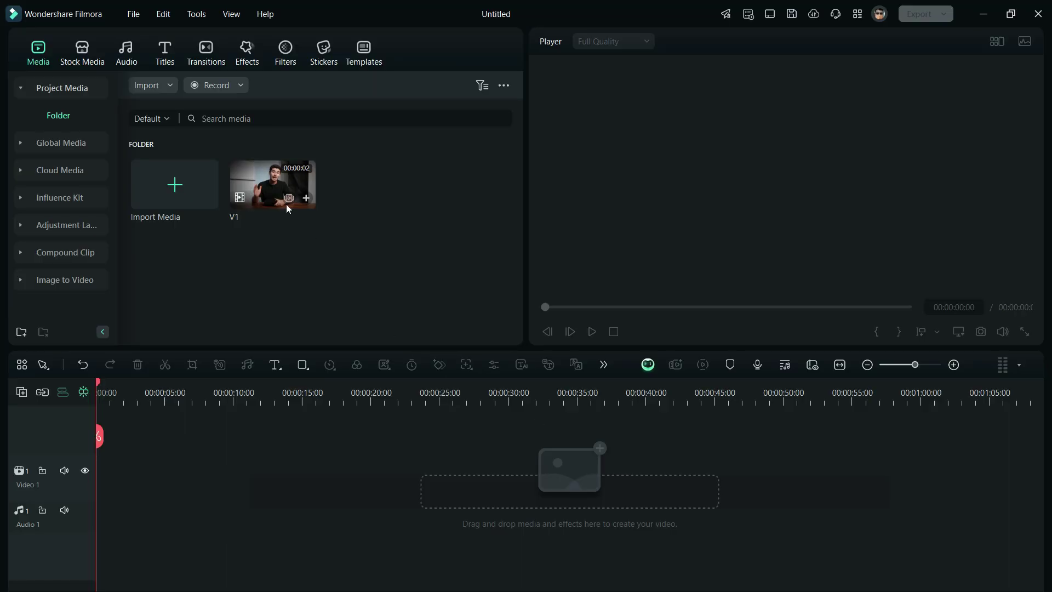
Step: Place the V1 clip at the start of the timeline, matching the project to the media at 1920 x 1080 60fps, and play it fitted to view
drag(283, 246, 106, 489)
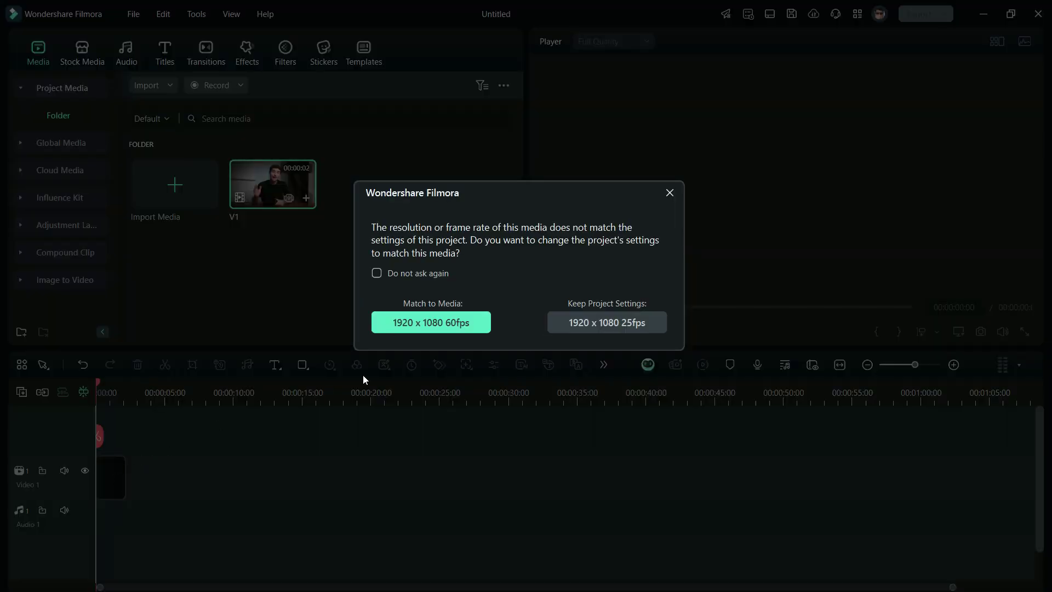
click(423, 329)
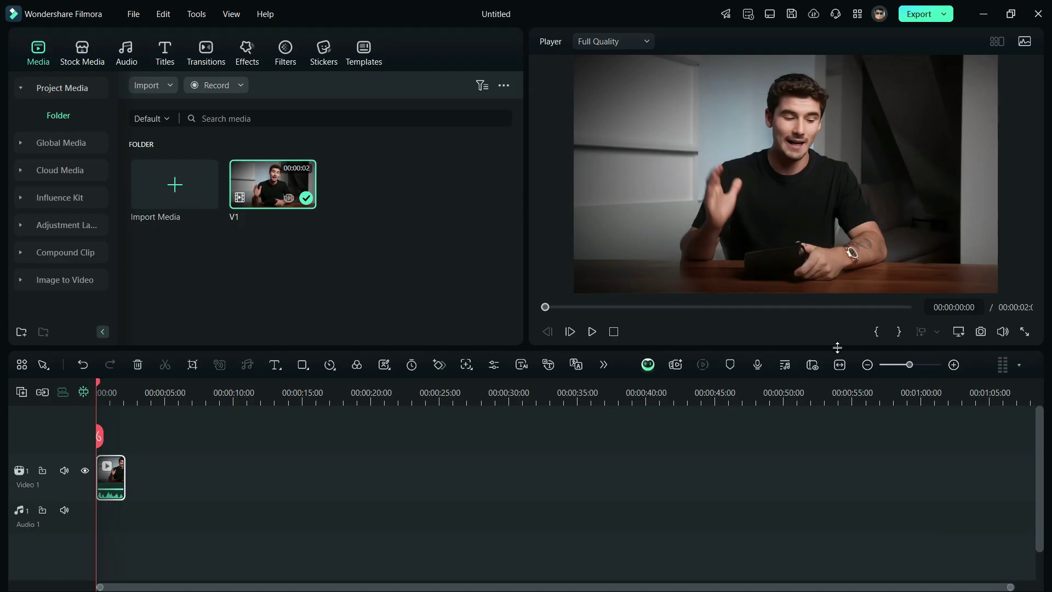
click(839, 364)
key(space)
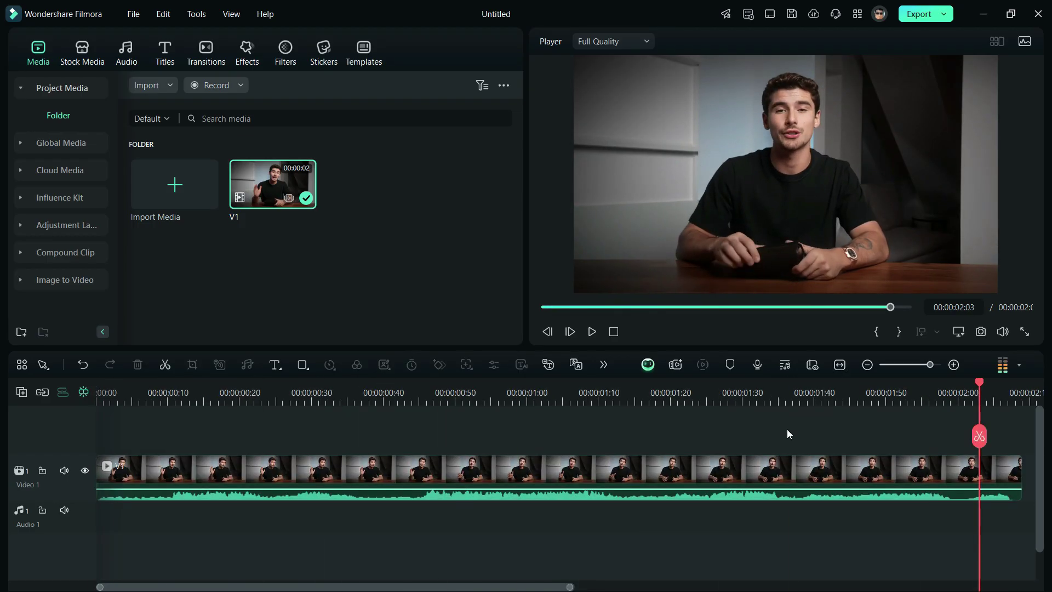
Step: Generate captions for the V1 clip with Speech to Text, English (US) translated to English (UK), output as Titles
click(632, 467)
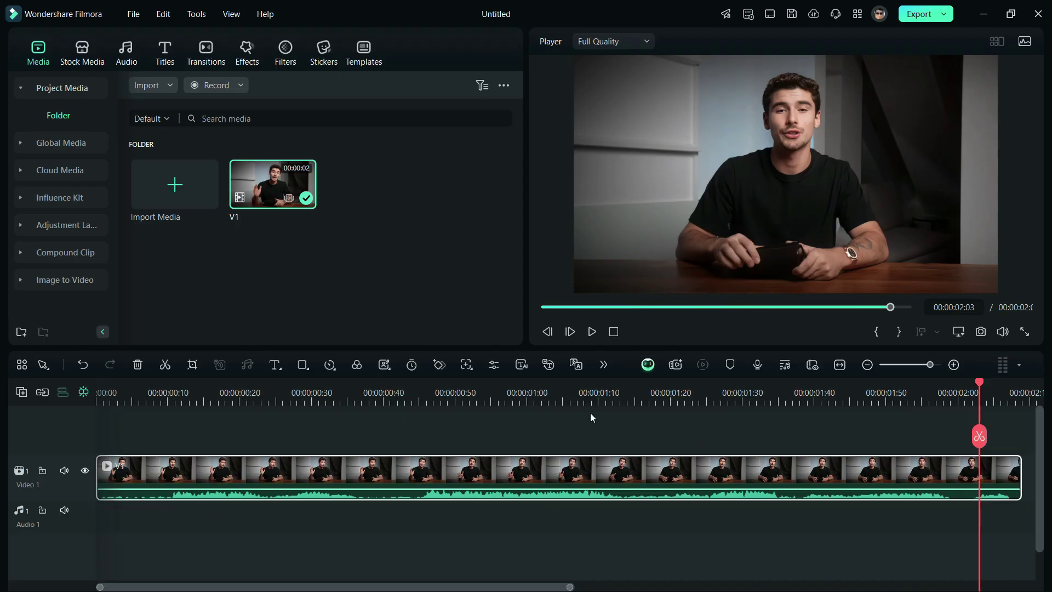
click(550, 364)
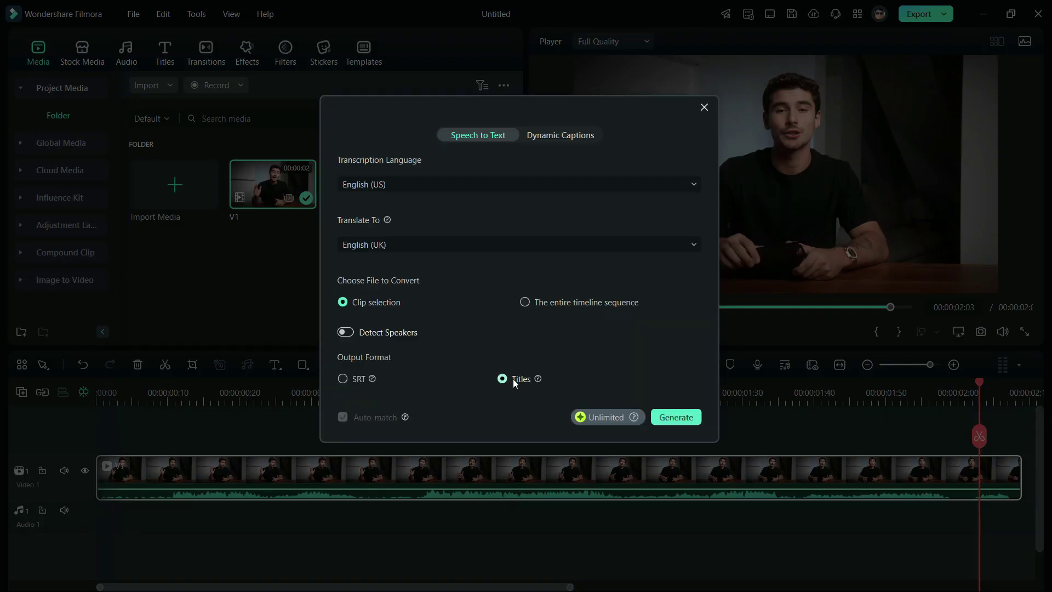
click(676, 417)
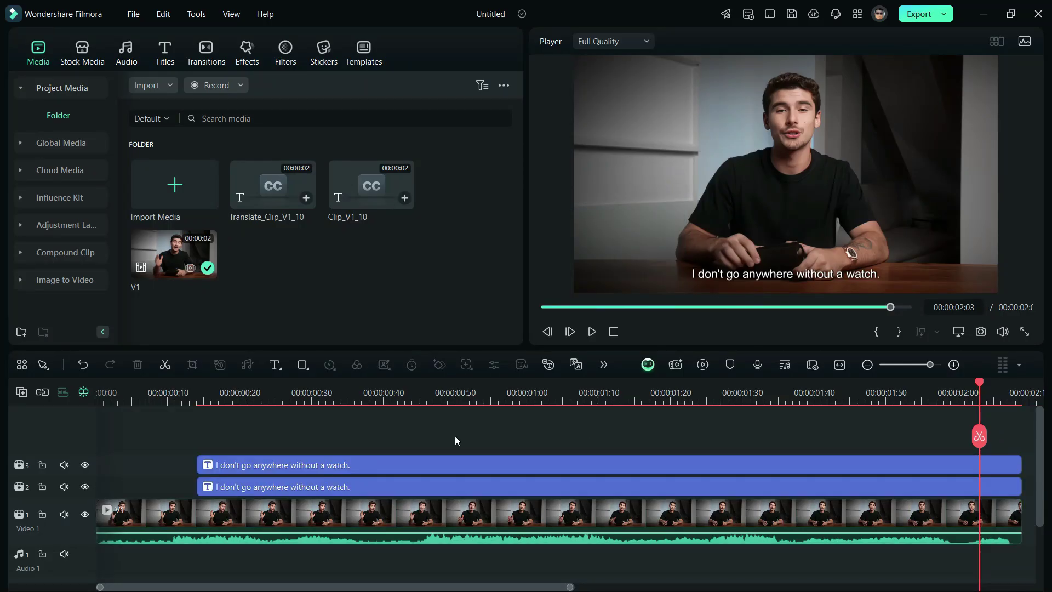
Step: Delete the duplicate caption title on the upper track and shift the remaining title to start at 00:00:00:10
click(454, 462)
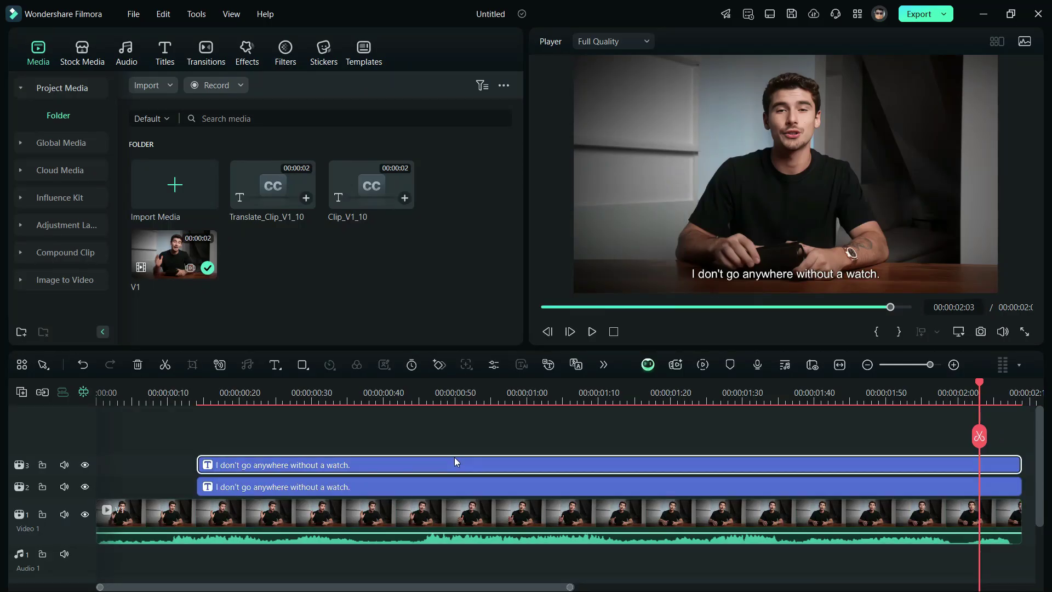
click(138, 365)
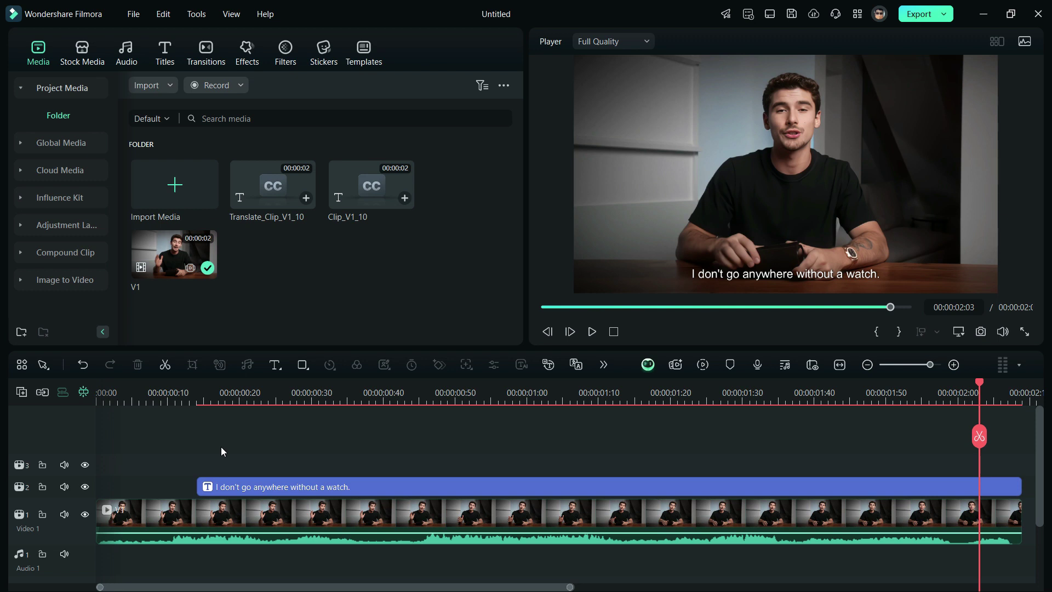
click(183, 393)
click(168, 392)
drag(262, 478, 233, 478)
Step: Play through the clip and split the caption title at 00:00:00:22 and 00:00:00:36, where the spoken words change
click(250, 464)
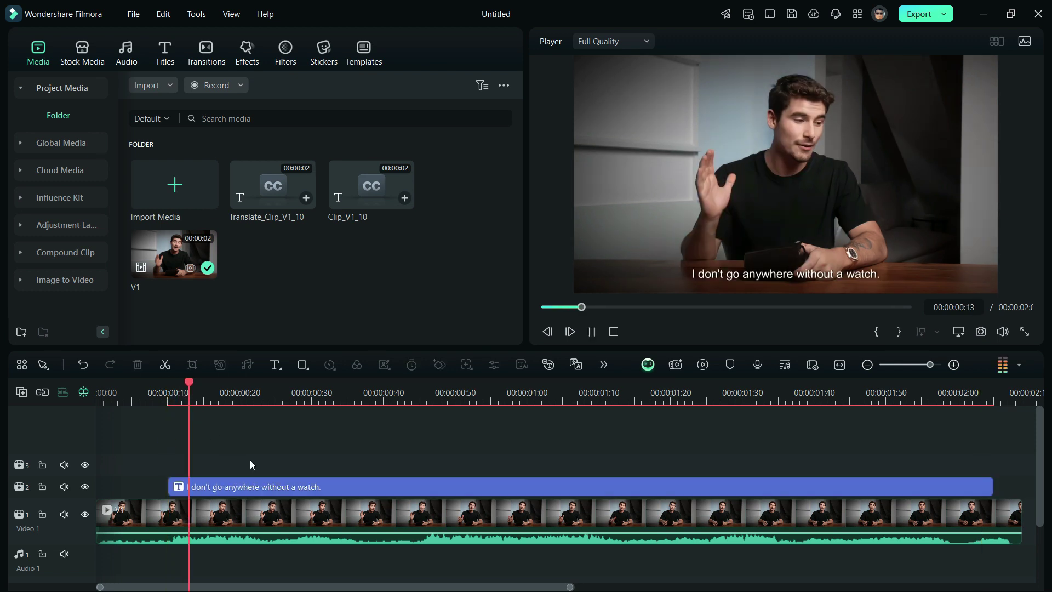
click(277, 490)
click(254, 435)
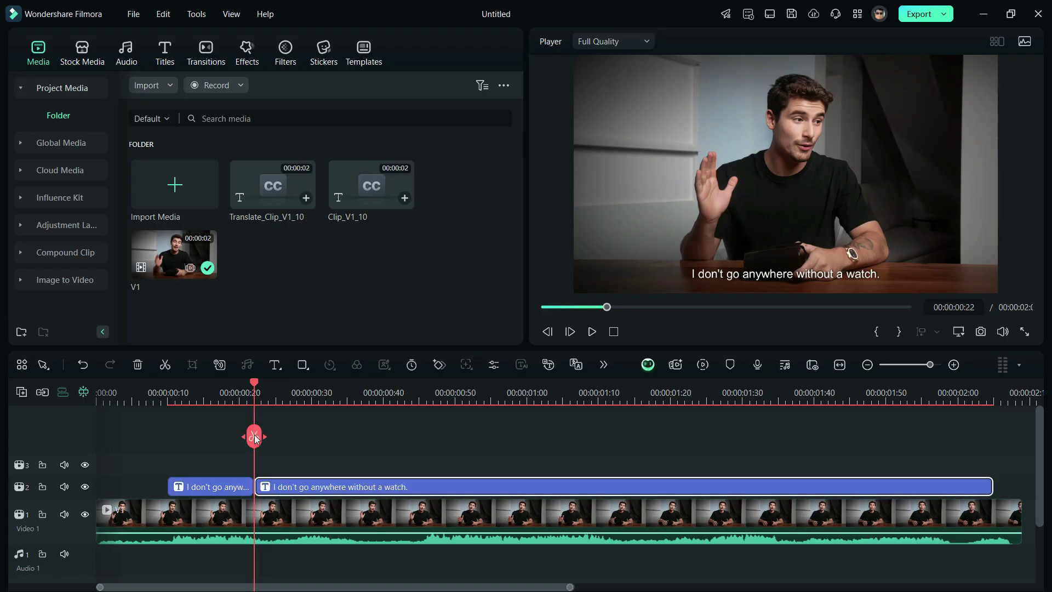
key(space)
click(347, 439)
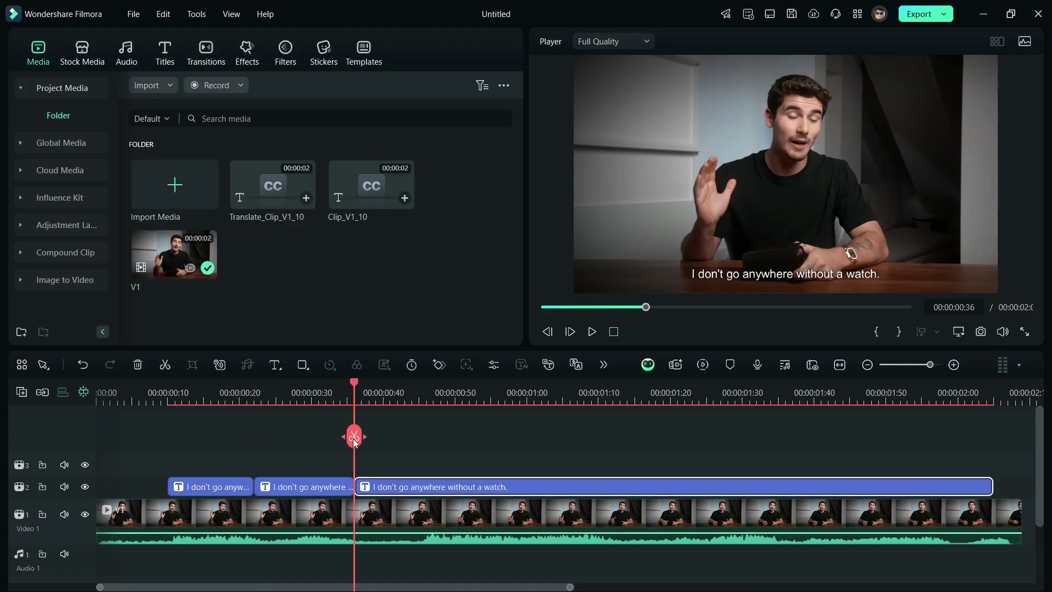
Step: Continue splitting the caption title at the spoken words: 00:00:01:15, 00:00:01:34 and 00:00:01:48
key(space)
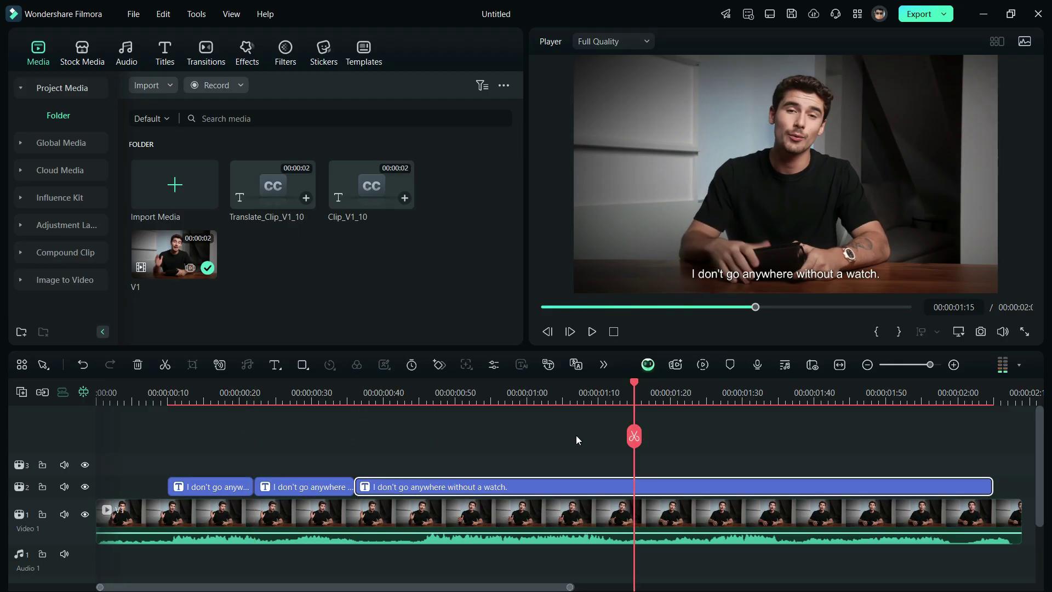
click(635, 437)
key(space)
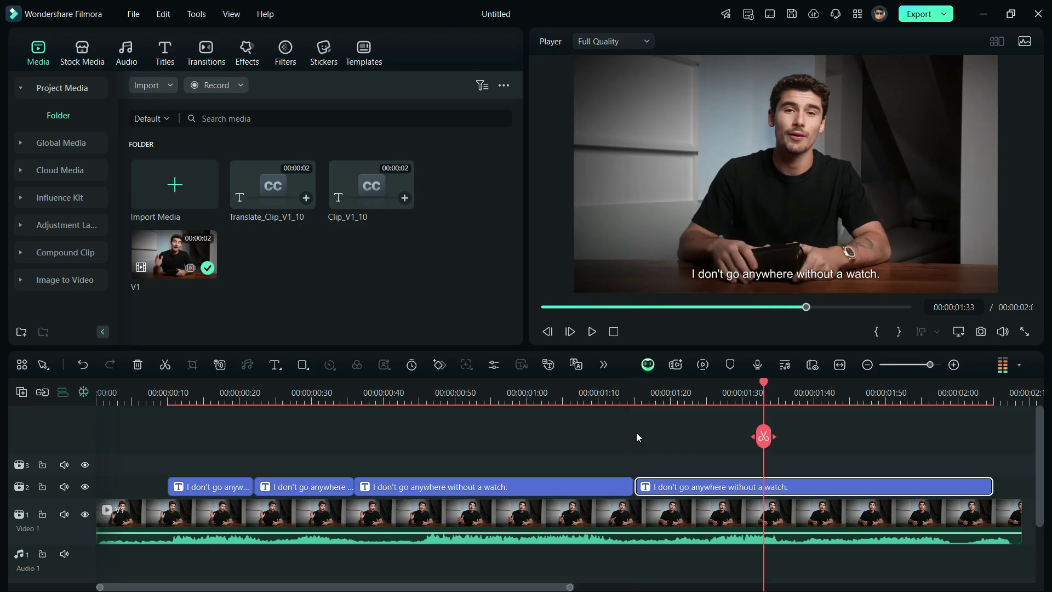
click(774, 436)
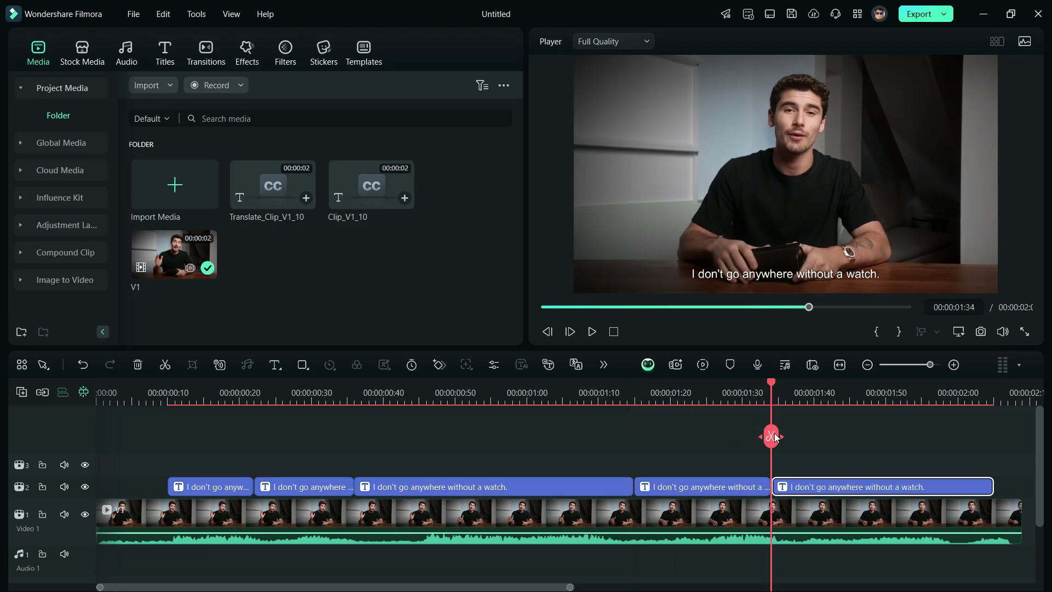
key(space)
key(space)
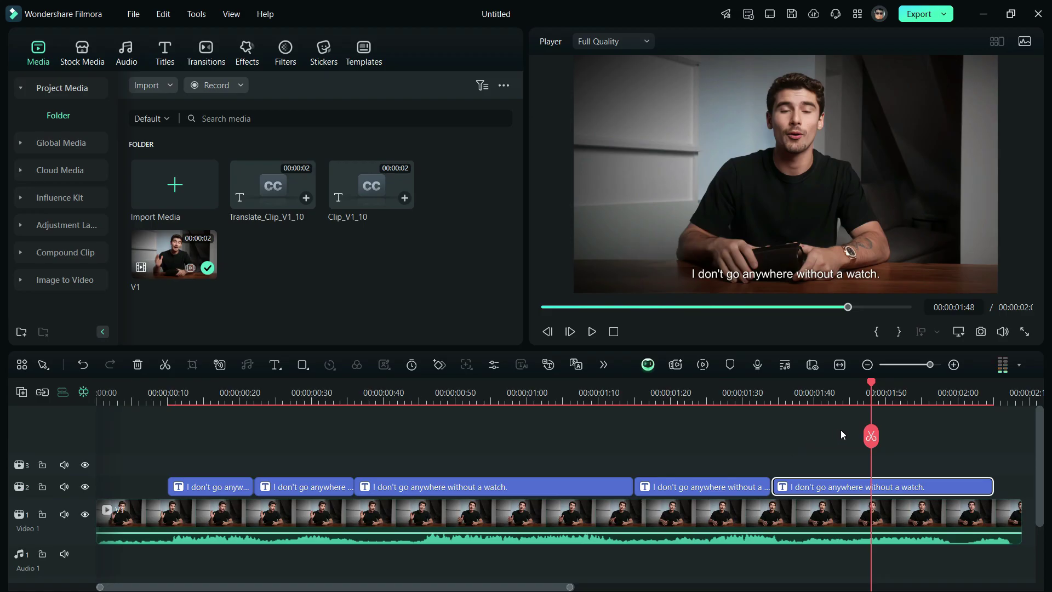
click(871, 437)
key(space)
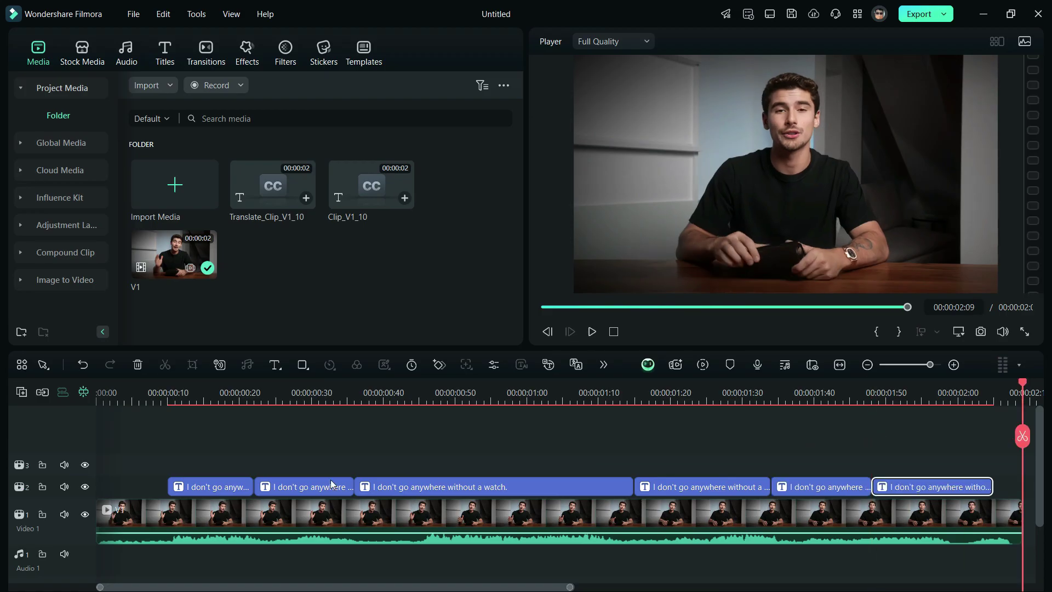
Step: Shorten the first title segment's text to "I don't"
double_click(225, 490)
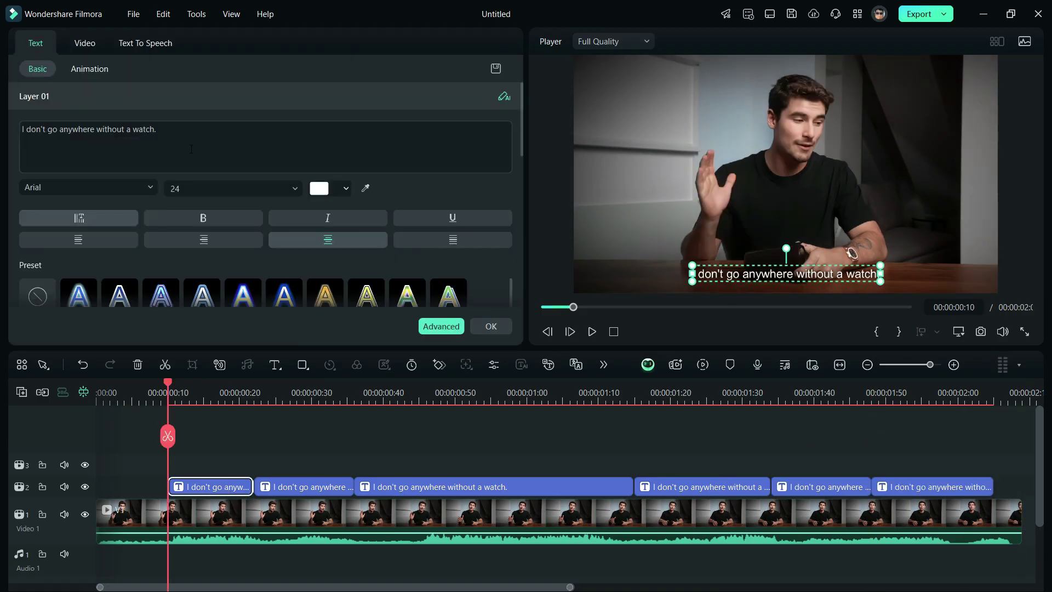
key(BackSpace)
key(BackSpace)
key(BackSpace)
key(BackSpace)
key(BackSpace)
key(BackSpace)
key(BackSpace)
key(BackSpace)
key(BackSpace)
key(BackSpace)
key(BackSpace)
key(BackSpace)
key(BackSpace)
key(BackSpace)
key(BackSpace)
key(BackSpace)
key(BackSpace)
key(BackSpace)
key(BackSpace)
key(BackSpace)
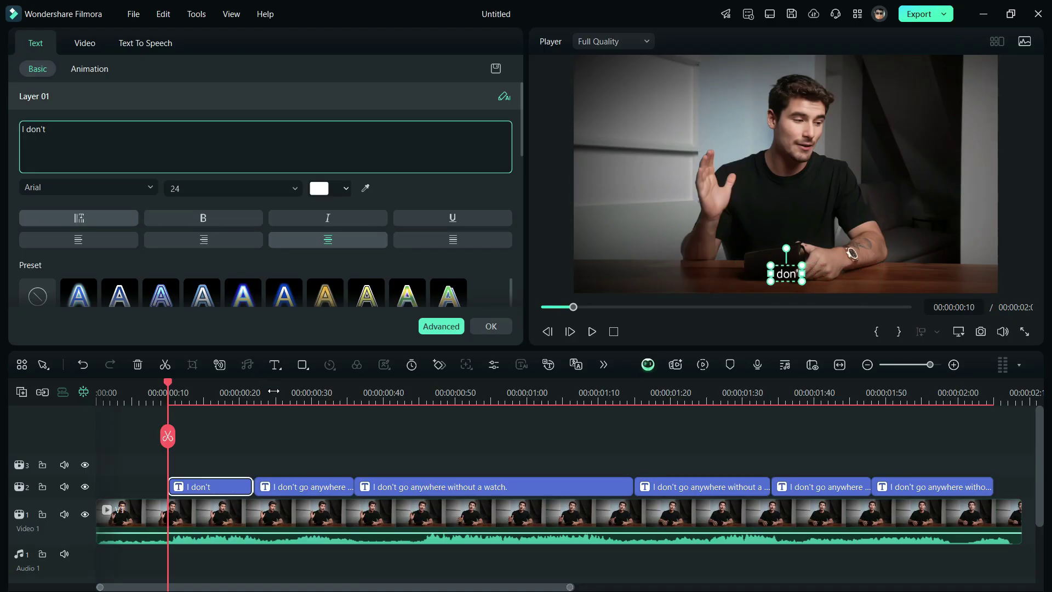
Step: Reduce the second title segment's text to "go" and the third segment's text to "anywhere"
click(312, 492)
drag(156, 129, 59, 130)
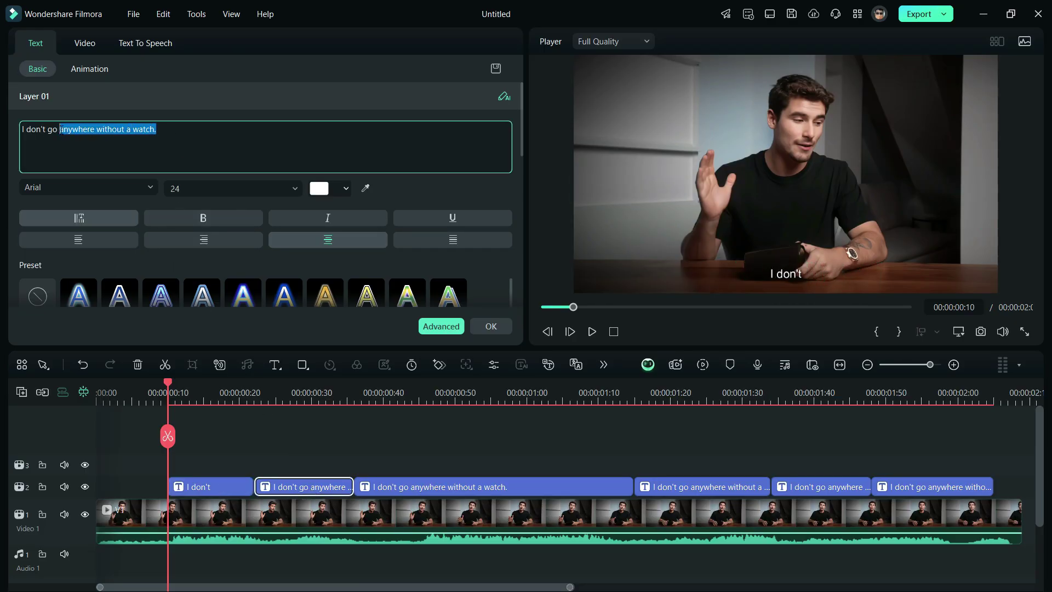
key(BackSpace)
click(431, 488)
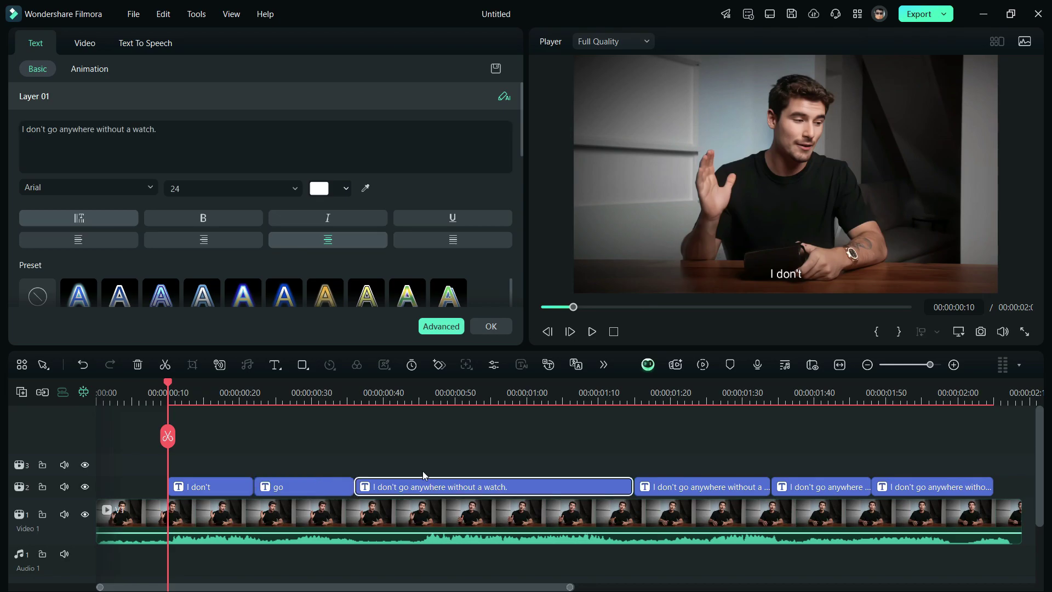
drag(157, 129, 97, 129)
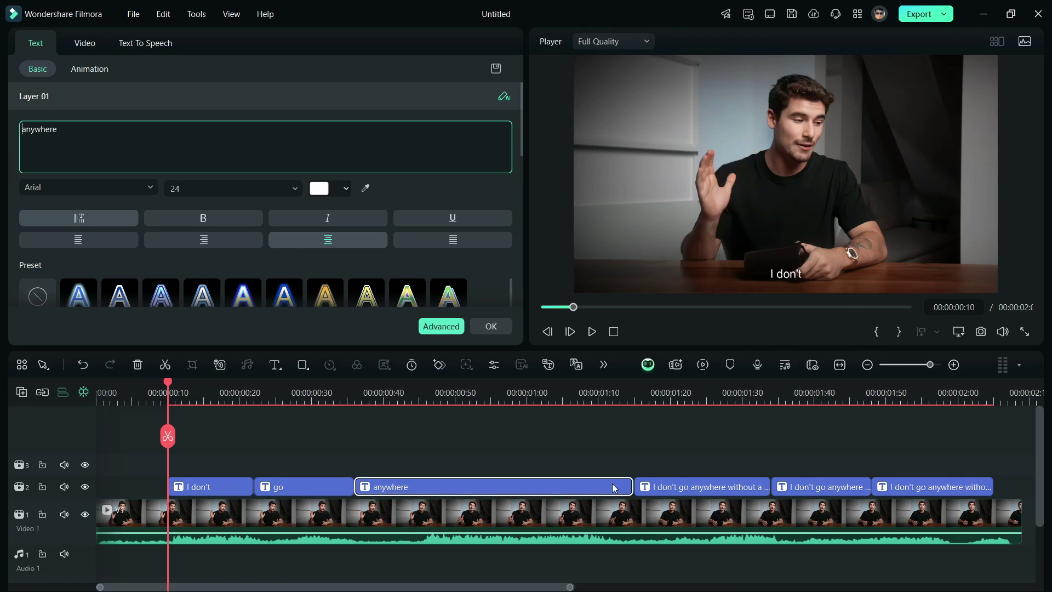
Step: Reduce the fourth title segment's text to "without" and the fifth segment's text to "a"
click(685, 487)
drag(124, 130, 36, 130)
key(BackSpace)
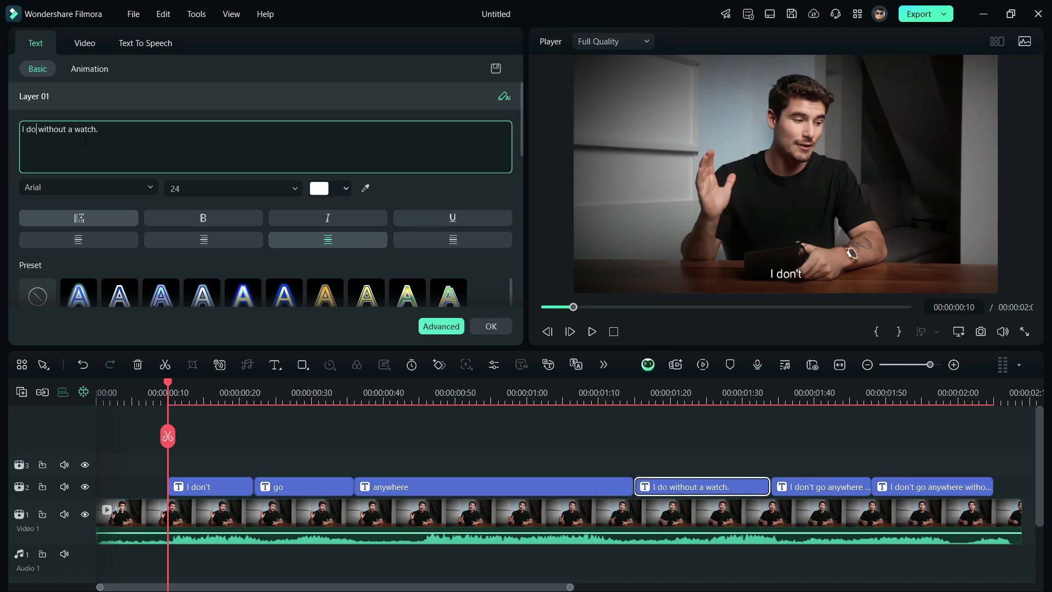
click(811, 487)
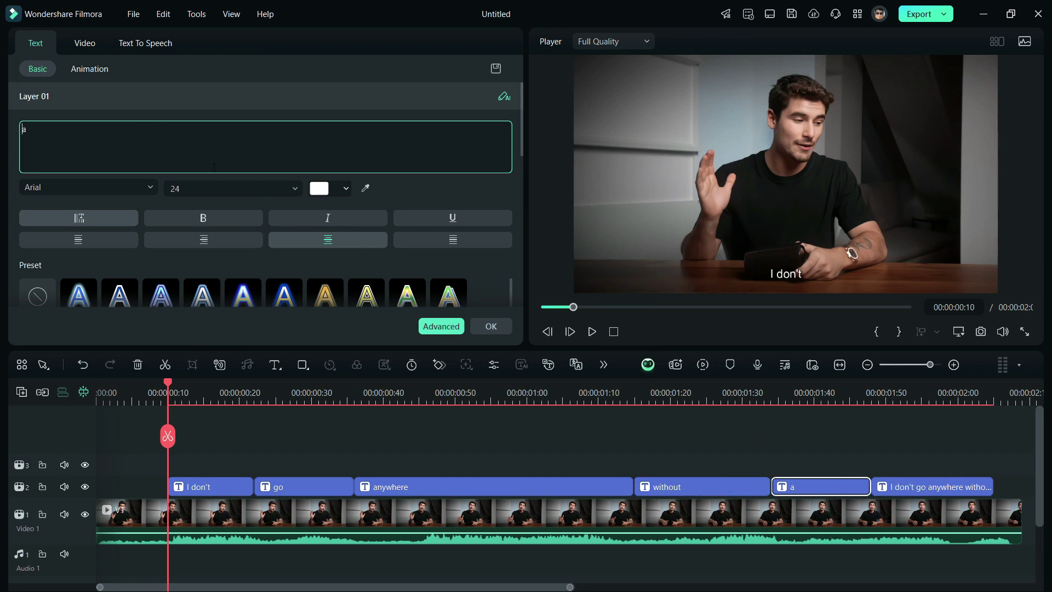
Step: Reduce the last title segment's text to "watch", without the final period
click(959, 491)
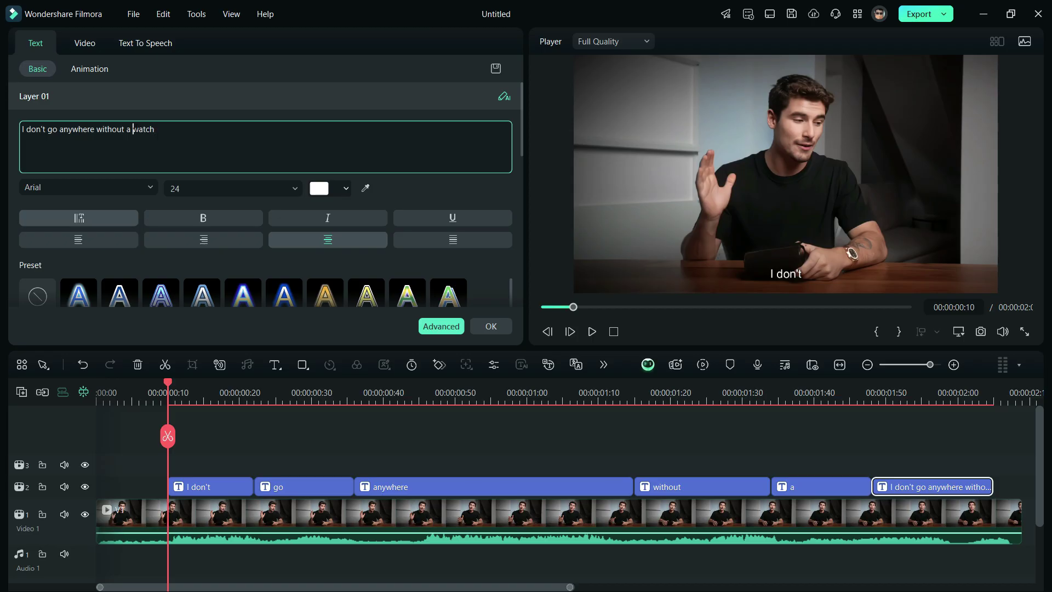
drag(135, 129, 36, 129)
key(BackSpace)
Step: Set the "I don't" title's font size to 100 and its font to Covered By Your Grace
click(230, 489)
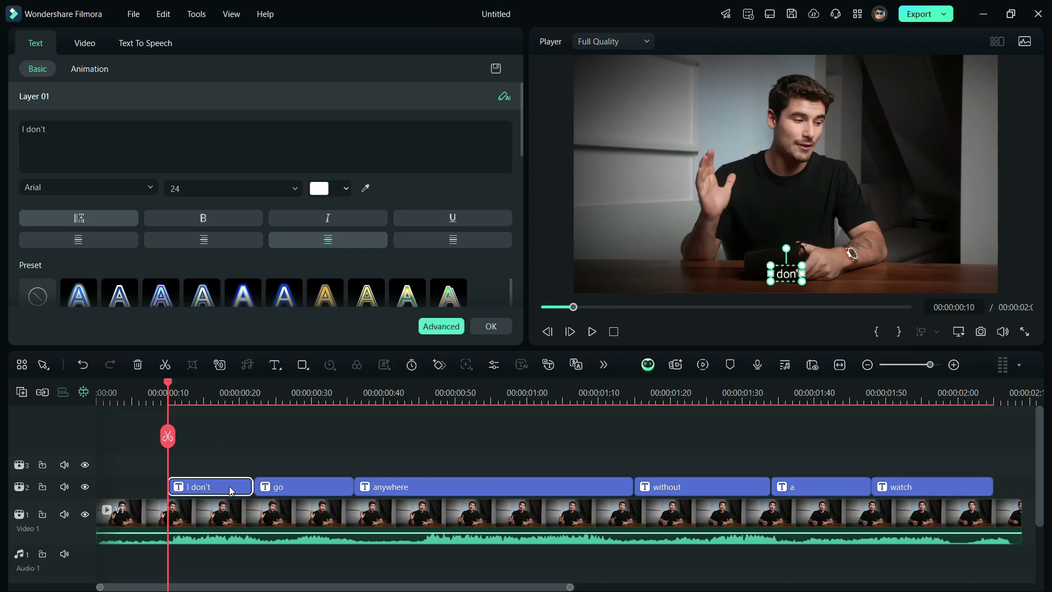
text(100)
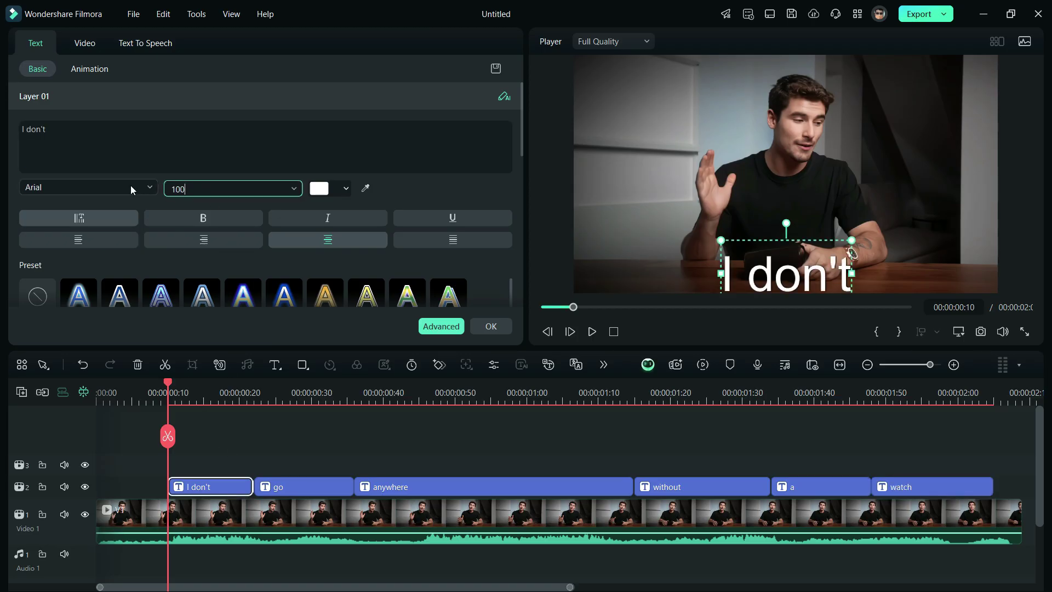
click(130, 185)
click(201, 211)
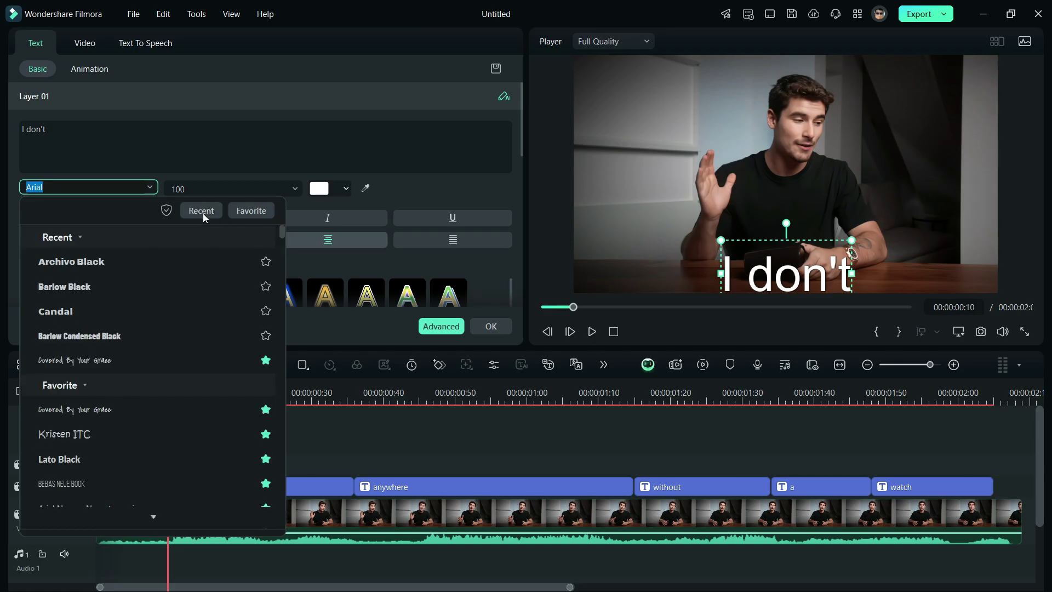
click(152, 357)
Step: Format the "go" title in Covered By Your Grace at font size 100
click(318, 485)
click(131, 188)
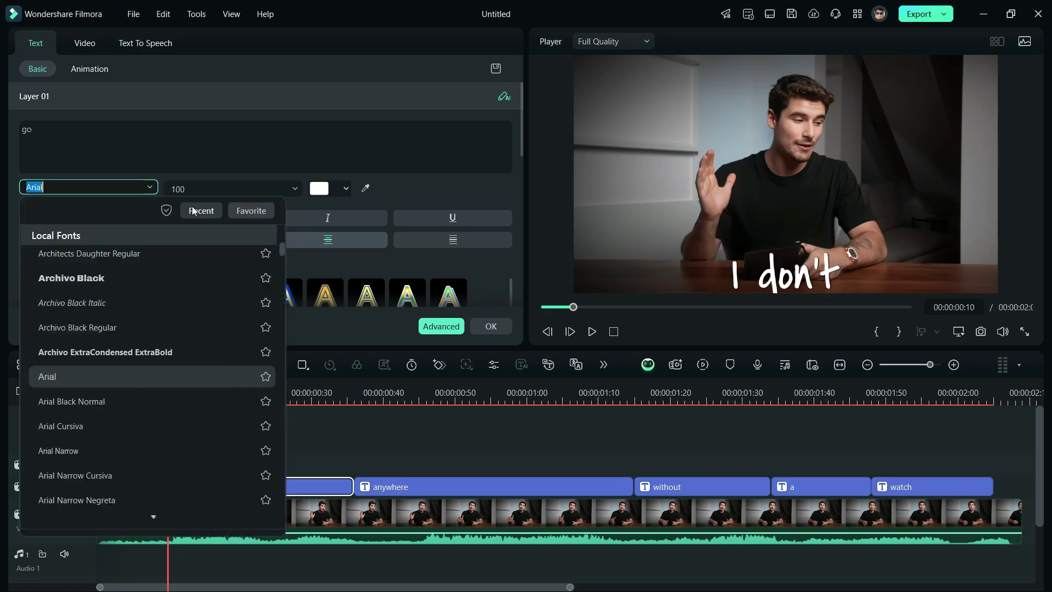
click(201, 211)
click(188, 357)
Step: Format the "anywhere" title in Covered By Your Grace at font size 100
click(394, 487)
click(236, 188)
text(120)
click(130, 187)
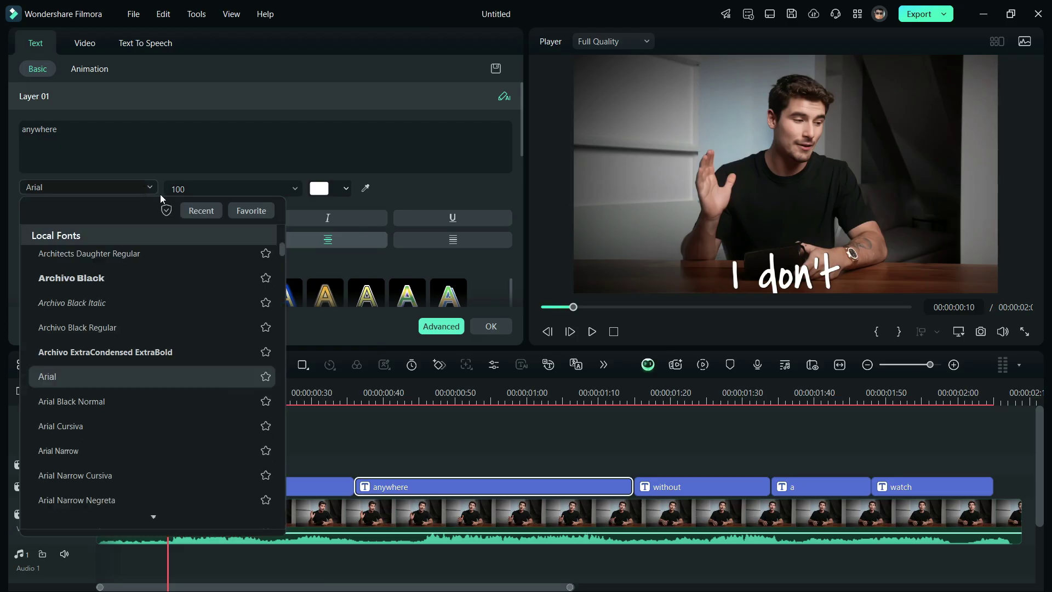
click(201, 211)
click(188, 356)
Step: Change the "without" title's font to Covered By Your Grace
click(702, 486)
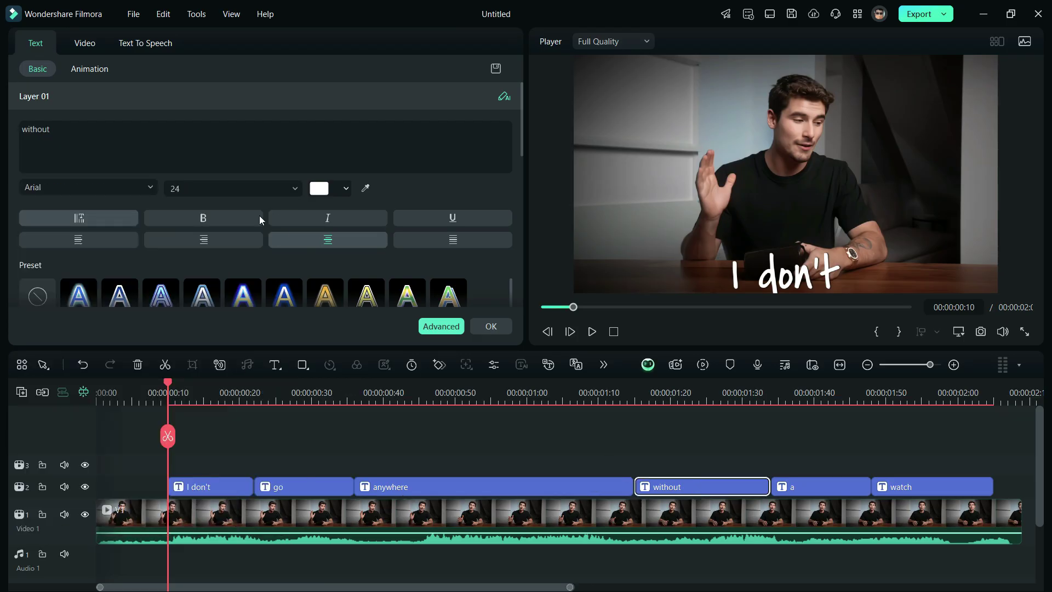
click(149, 191)
click(201, 211)
click(167, 357)
Step: Set the "a" title's font size to 100 and its font to Covered By Your Grace
click(820, 487)
click(236, 188)
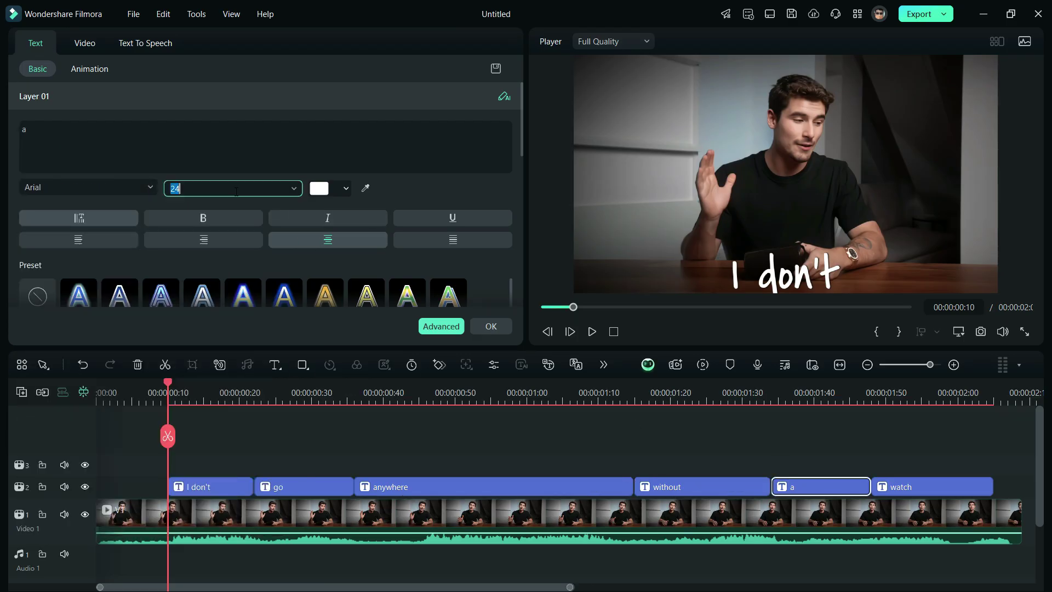
text(100)
click(149, 187)
click(201, 211)
click(175, 318)
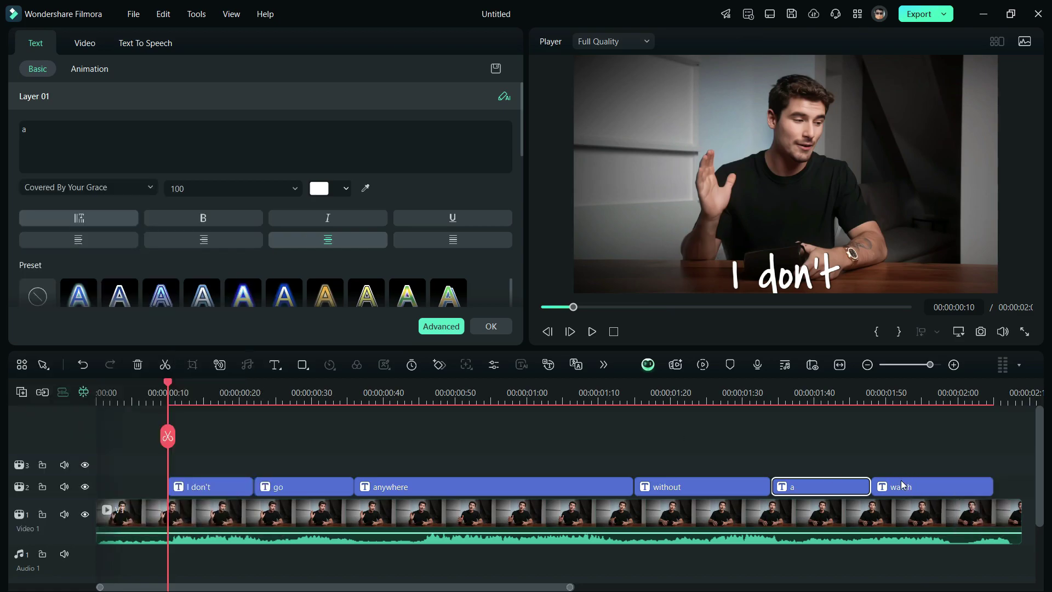
Step: Change the "watch" title's font to Covered By Your Grace
click(902, 484)
click(148, 189)
click(201, 211)
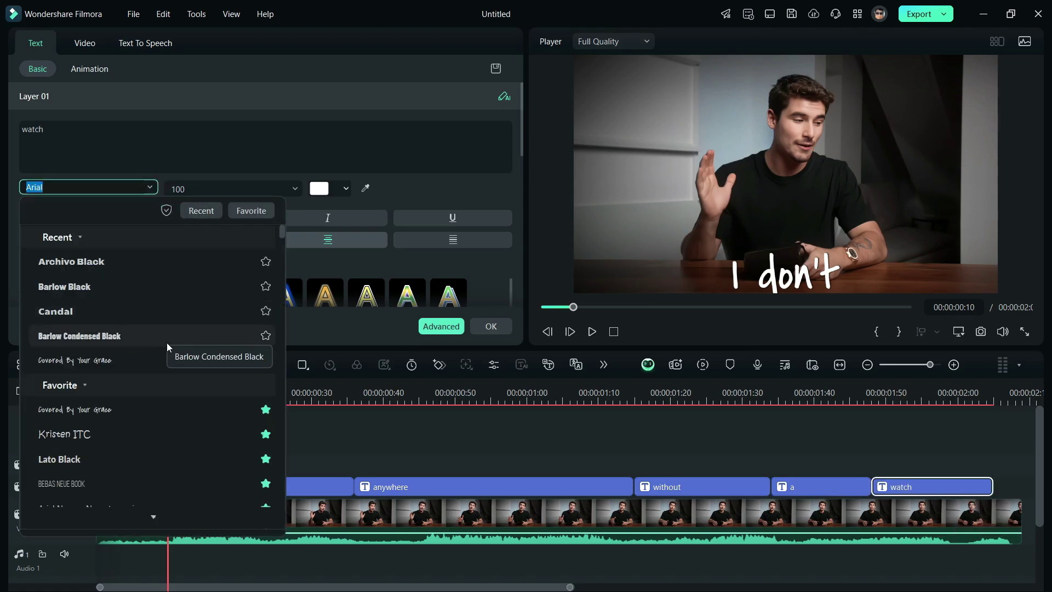
click(167, 353)
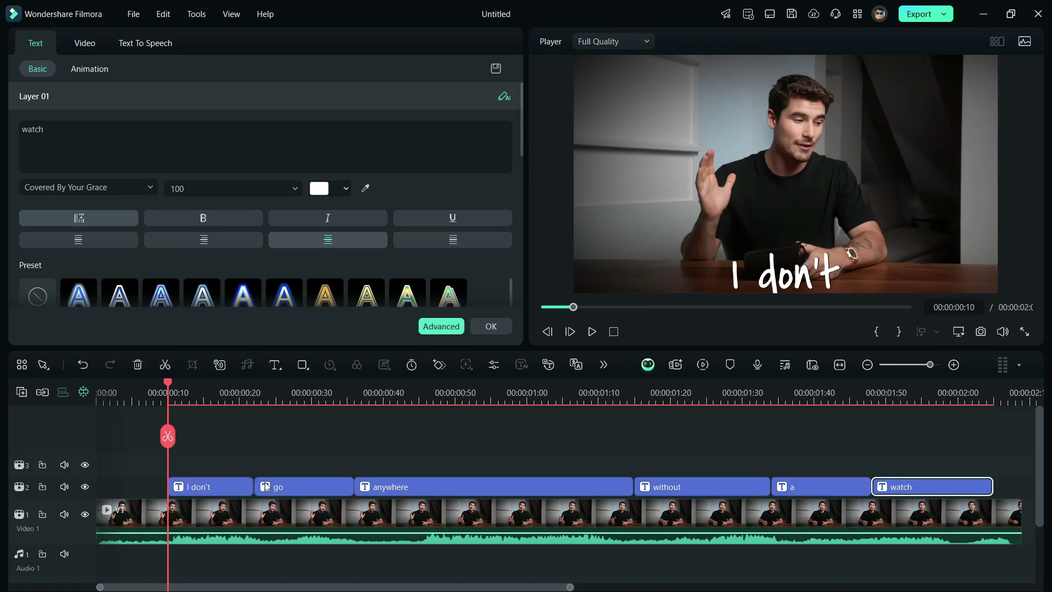
Step: Stagger the "go", "anywhere", "without", "a" and "watch" titles onto successively higher tracks, one title per track, at their existing start times
drag(266, 486, 270, 465)
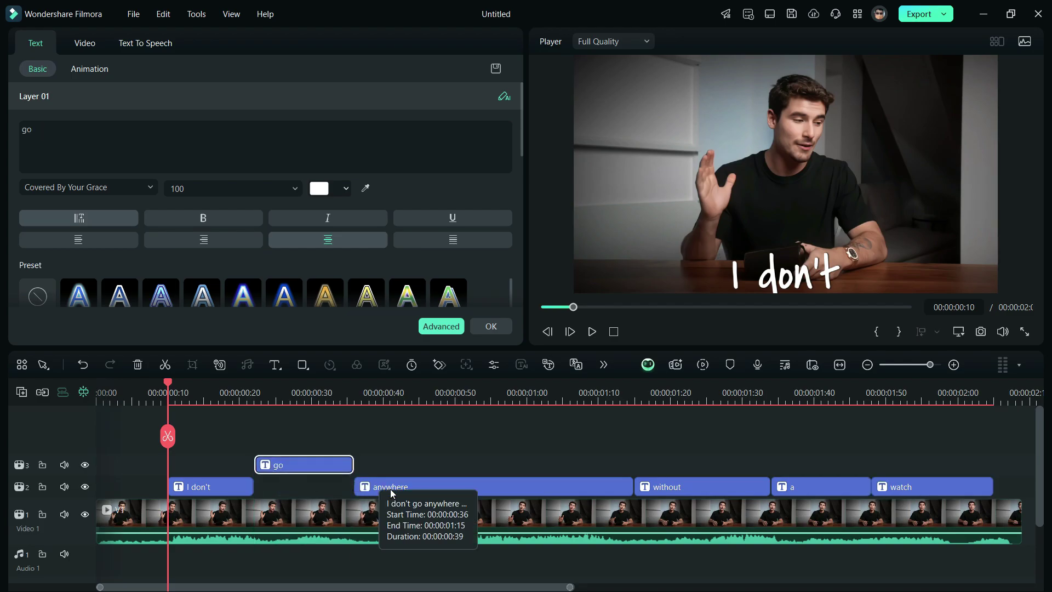
drag(391, 493, 391, 436)
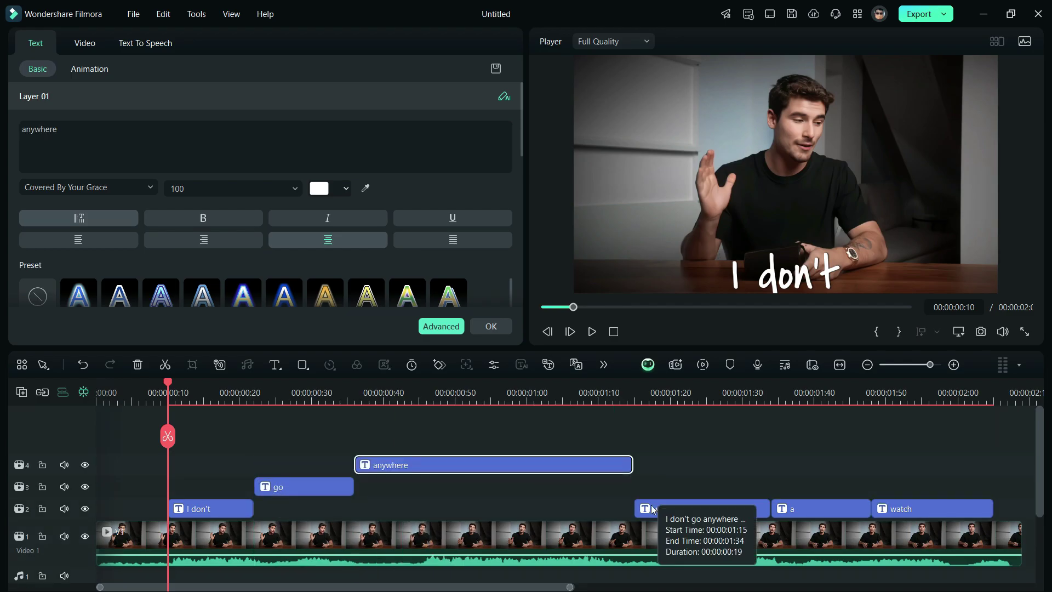
drag(652, 508, 652, 433)
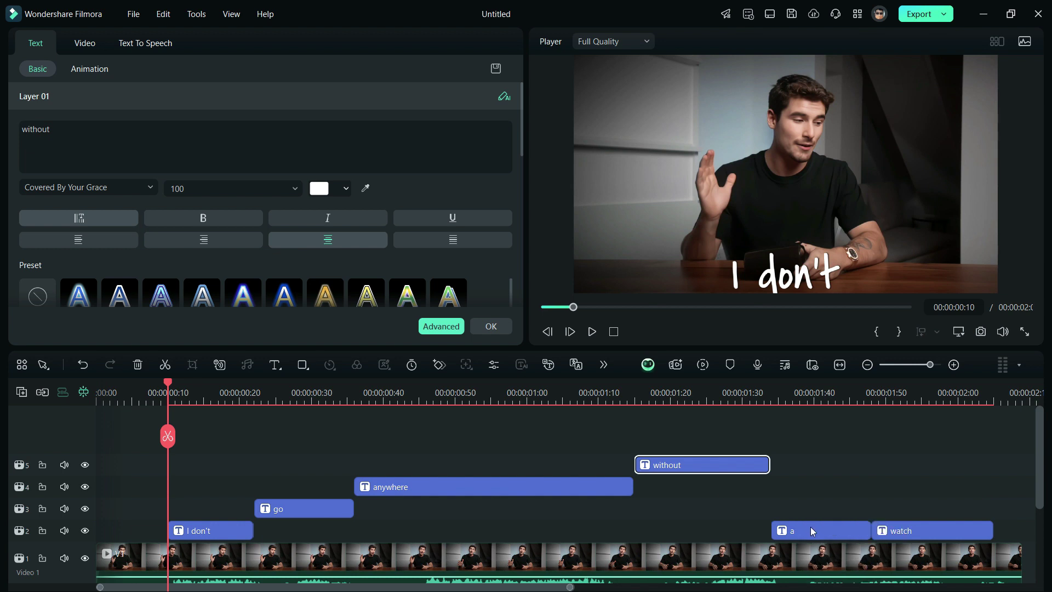
drag(812, 531, 816, 467)
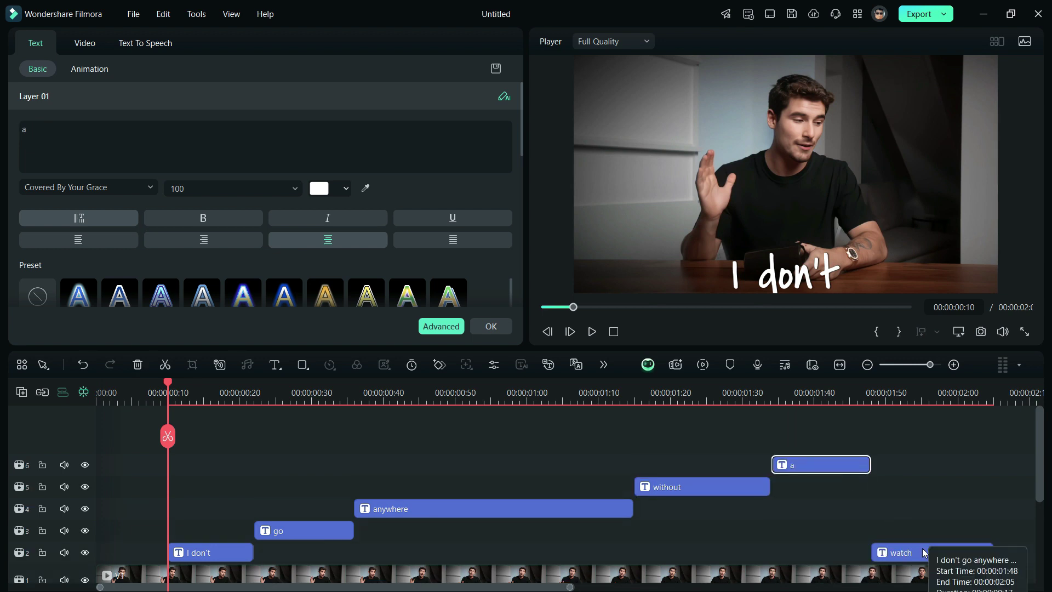
drag(924, 552, 923, 465)
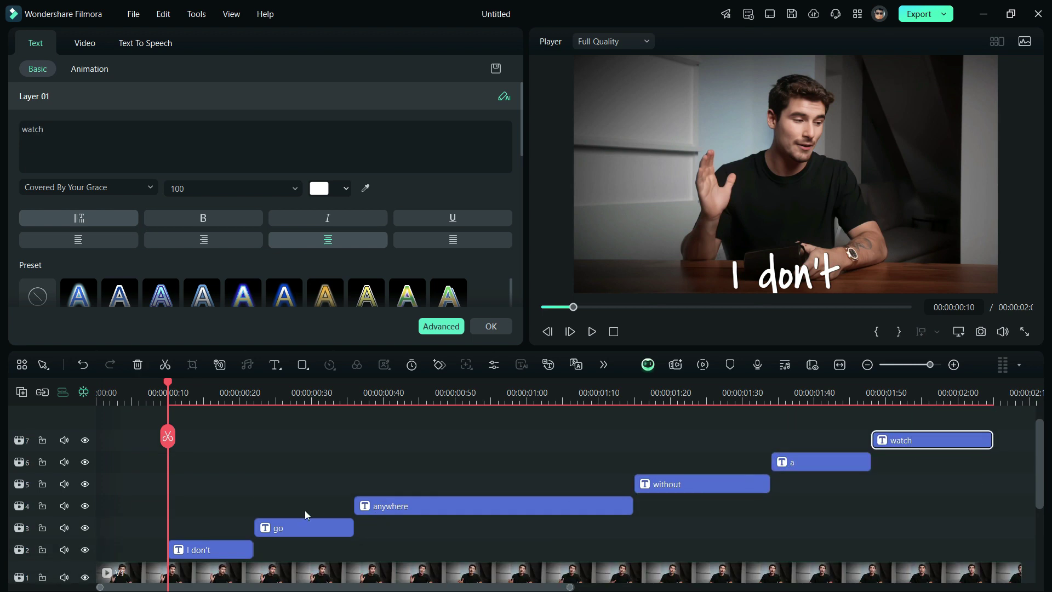
Step: Extend the "I don't", "go", "anywhere", "without" and "a" titles so they all end with the "watch" title at 00:00:02:05
click(240, 558)
drag(252, 550, 993, 542)
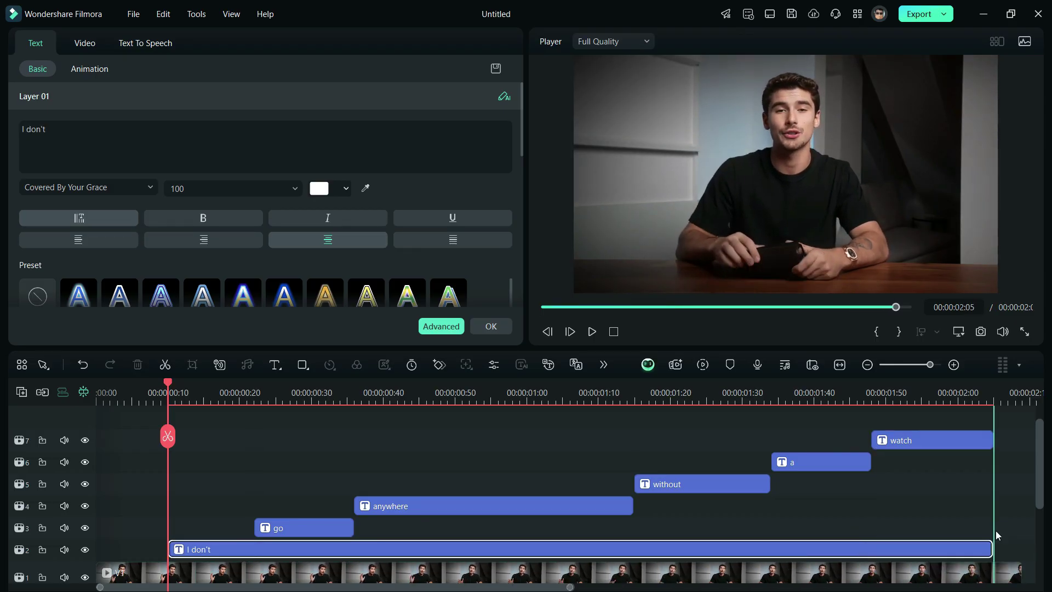
drag(354, 527, 993, 527)
drag(633, 506, 992, 505)
click(765, 483)
drag(766, 484, 992, 484)
drag(870, 462, 988, 466)
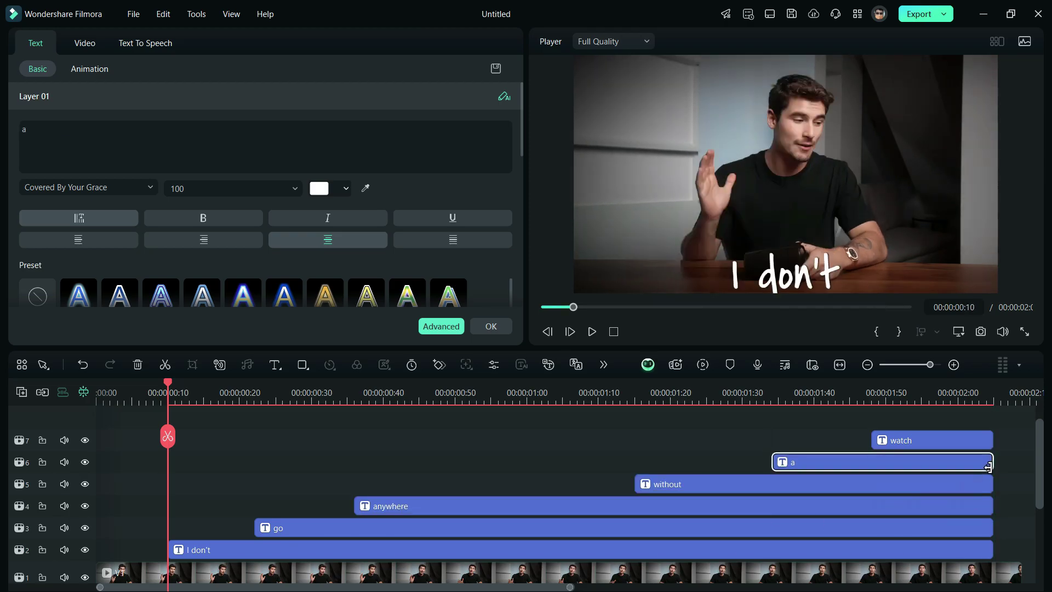
Step: Place the "I don't" title over the wall left of the man's head and the "go" title beneath it, shrunk to font size 83
click(196, 395)
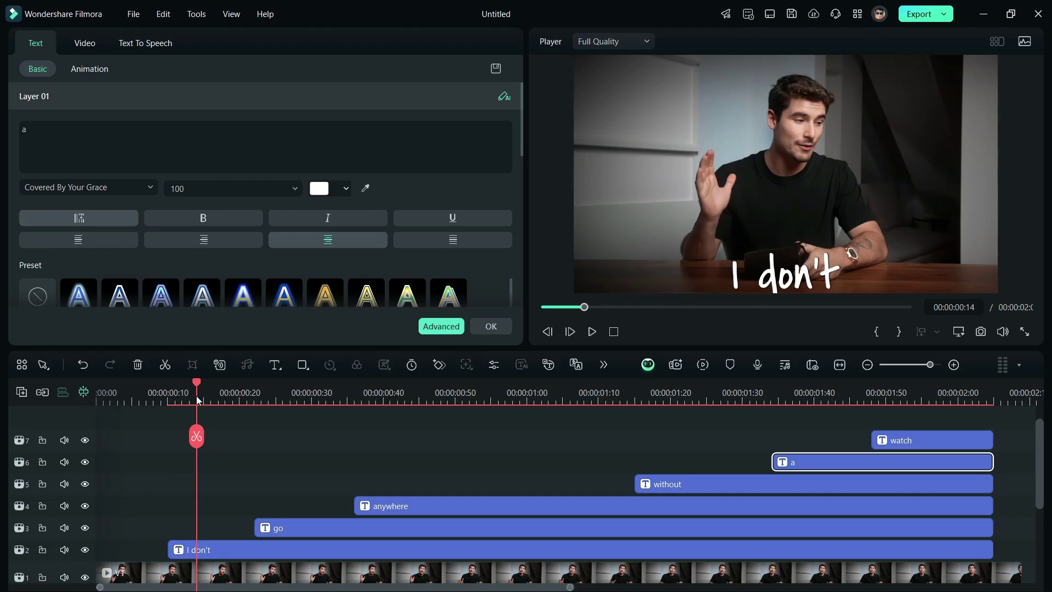
click(771, 277)
drag(769, 281, 648, 114)
click(297, 395)
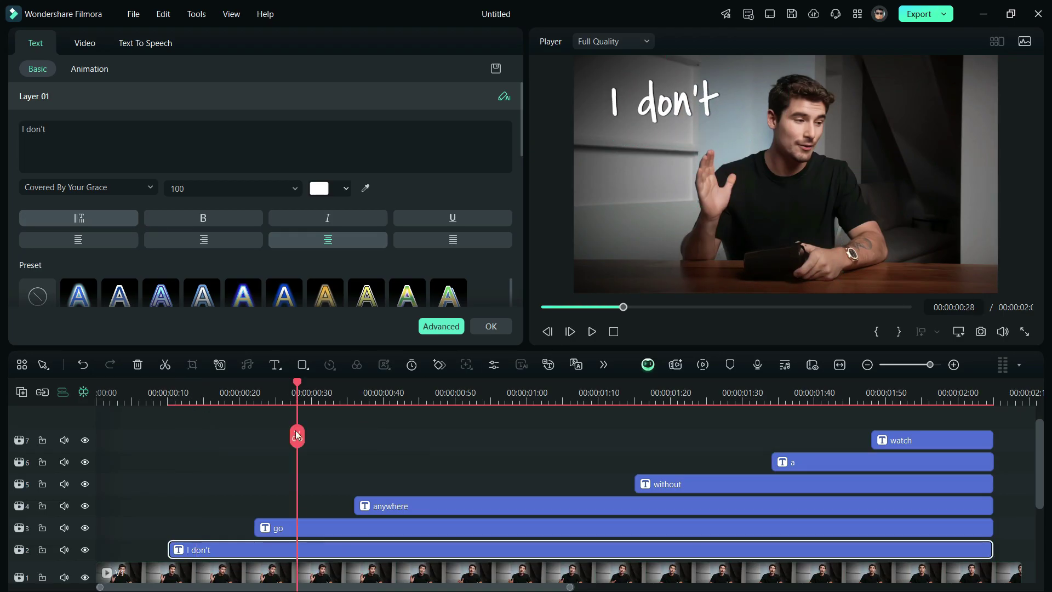
click(318, 527)
drag(778, 279, 626, 140)
Step: Place the "anywhere" title just right of "go" in the frame, and shift "I don't" down slightly to Y position 10 px
click(433, 394)
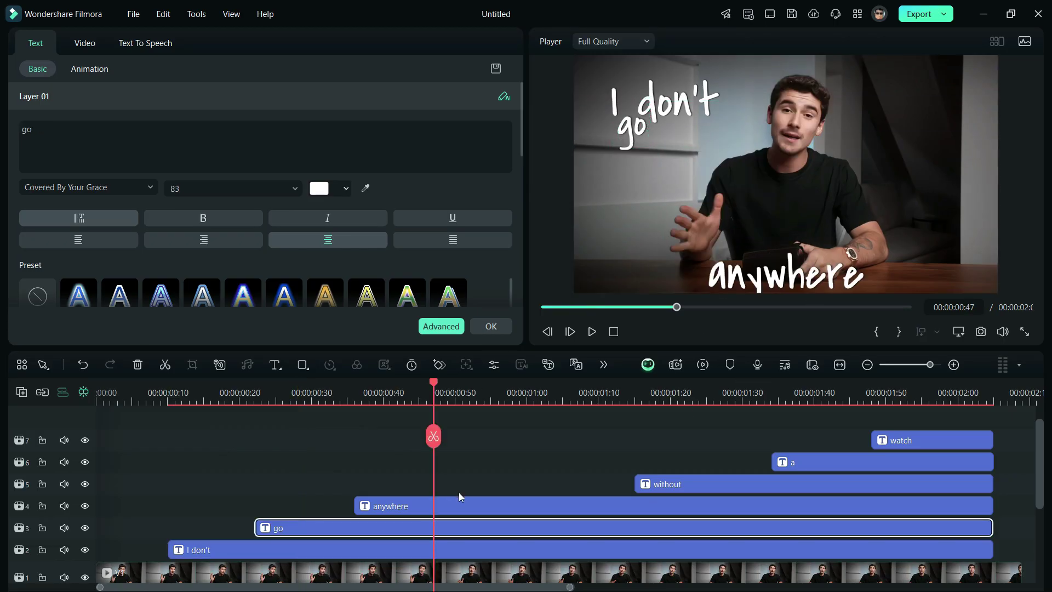
click(85, 43)
drag(786, 272, 710, 152)
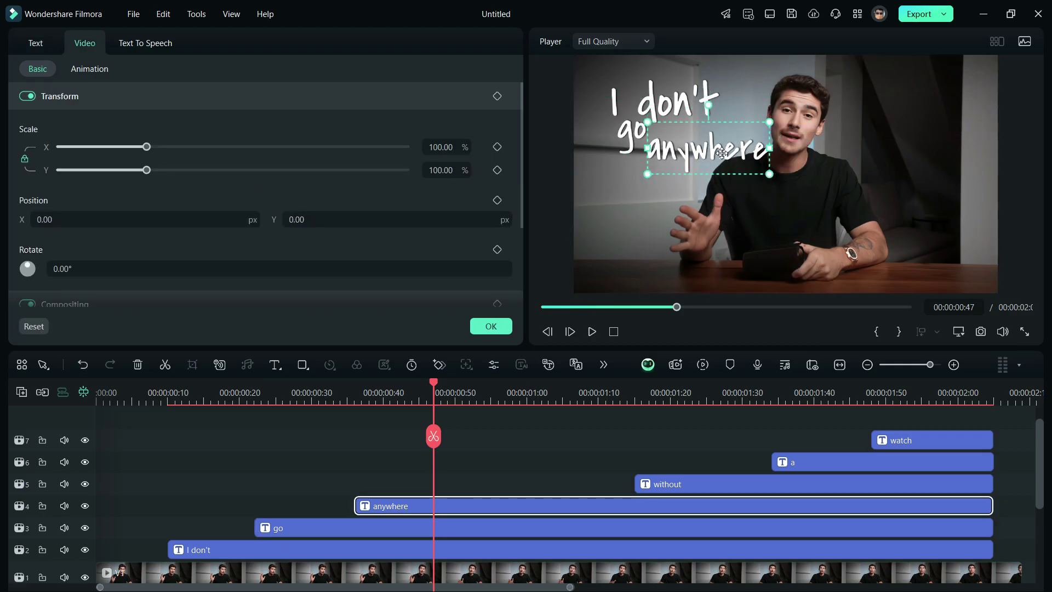
click(636, 132)
click(685, 104)
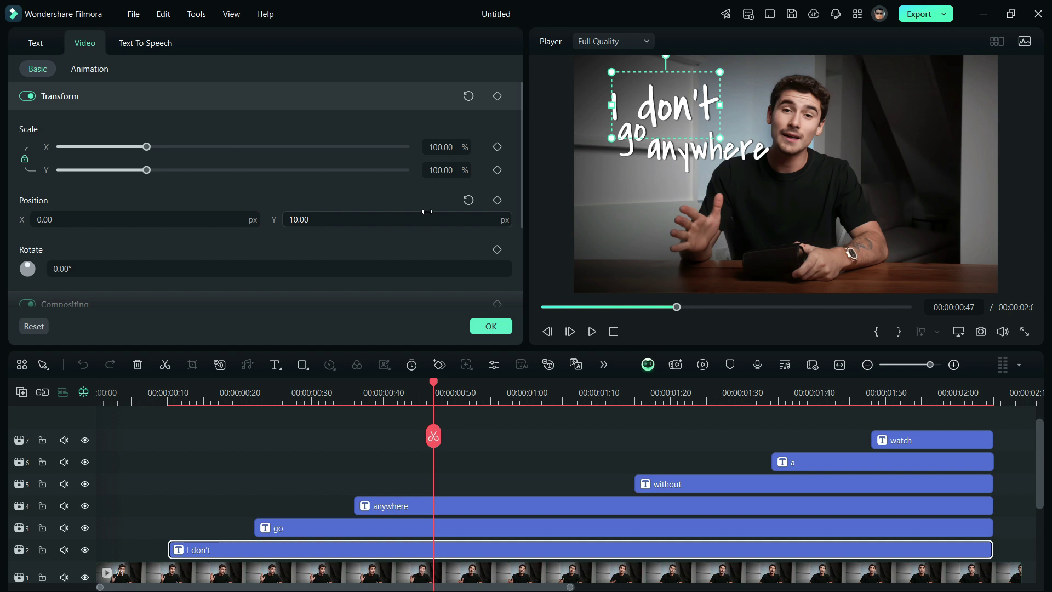
Step: Shrink the "without" title and place it beneath "go" at the left of the caption block
click(761, 462)
click(663, 484)
drag(694, 241, 657, 211)
drag(636, 197, 640, 181)
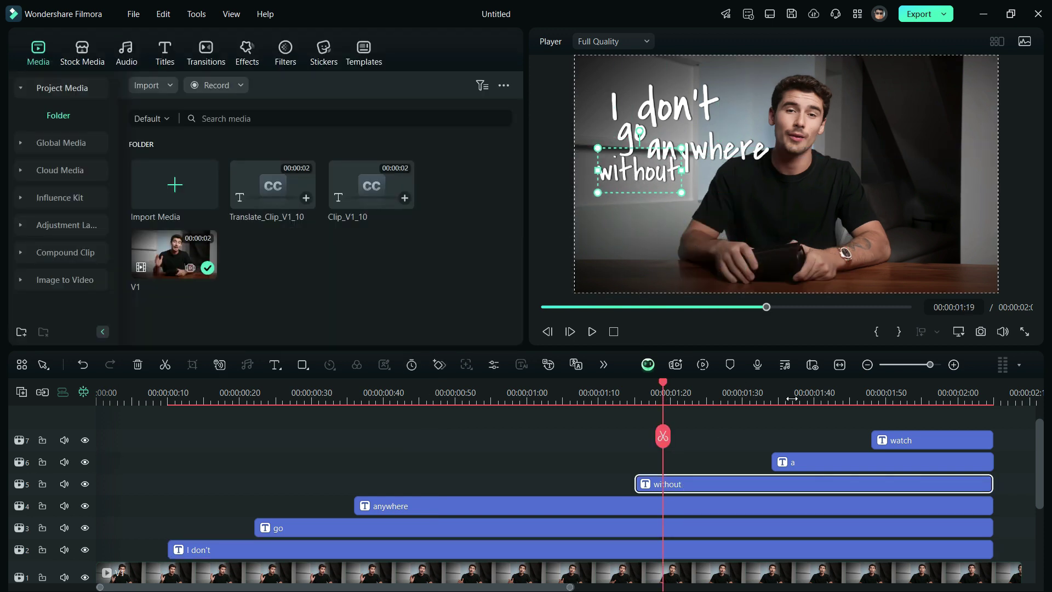
Step: Place the "a" title just after "without" and the "watch" title beneath them, with "watch" at Y position 14 px
click(793, 462)
drag(788, 262, 689, 176)
click(900, 397)
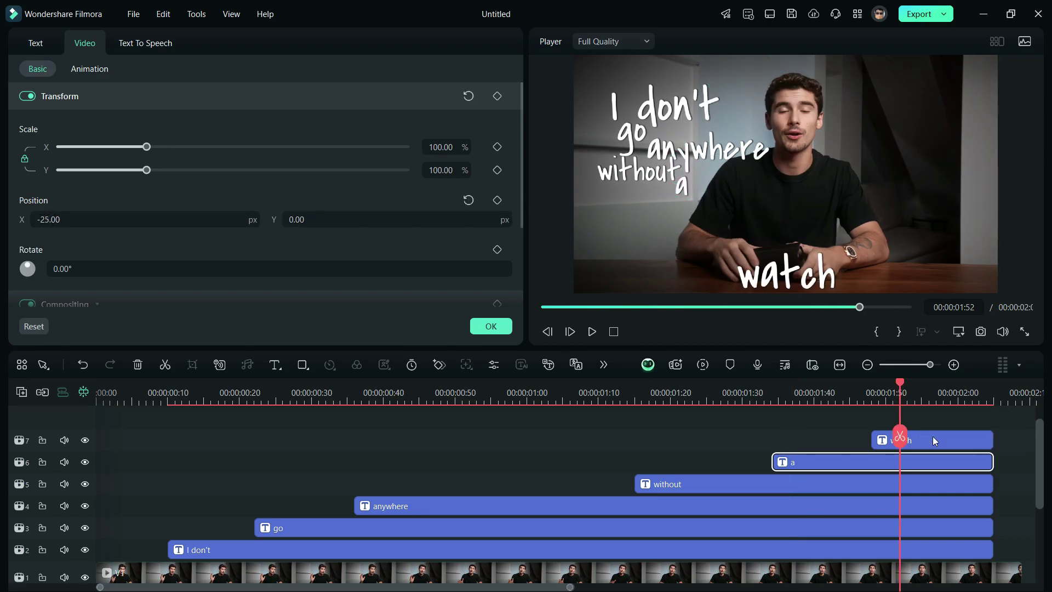
click(932, 439)
drag(782, 258, 673, 204)
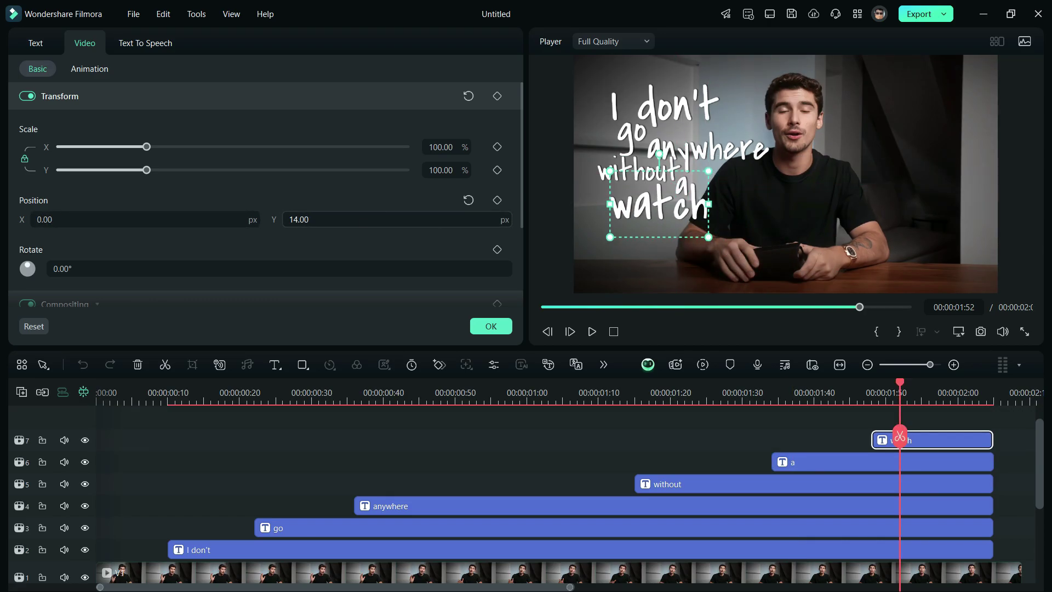
Step: Color the "watch" title medium blue using the recent colors
click(47, 44)
click(351, 189)
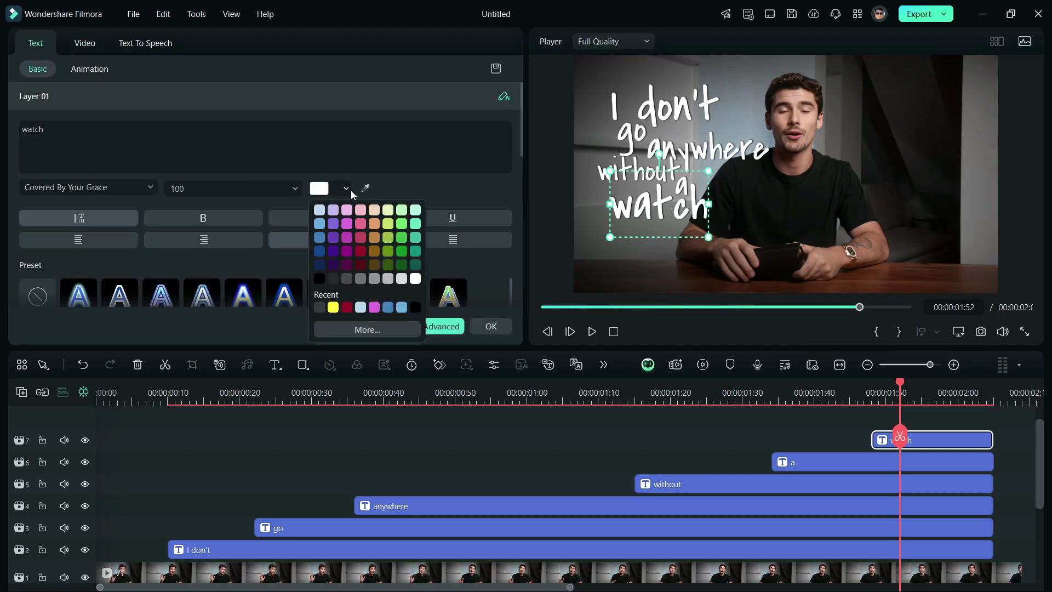
click(388, 307)
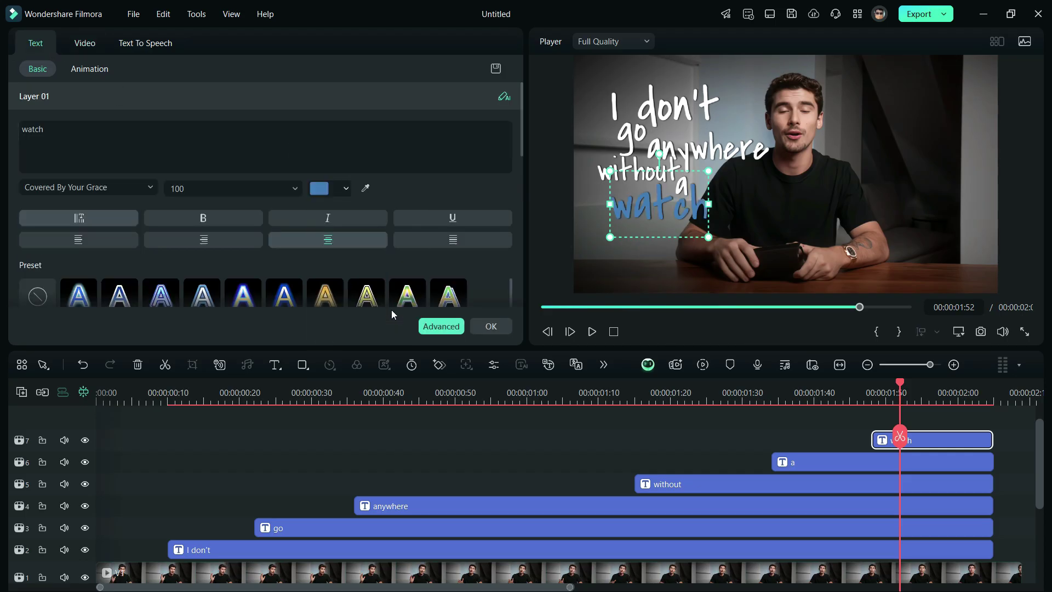
click(695, 440)
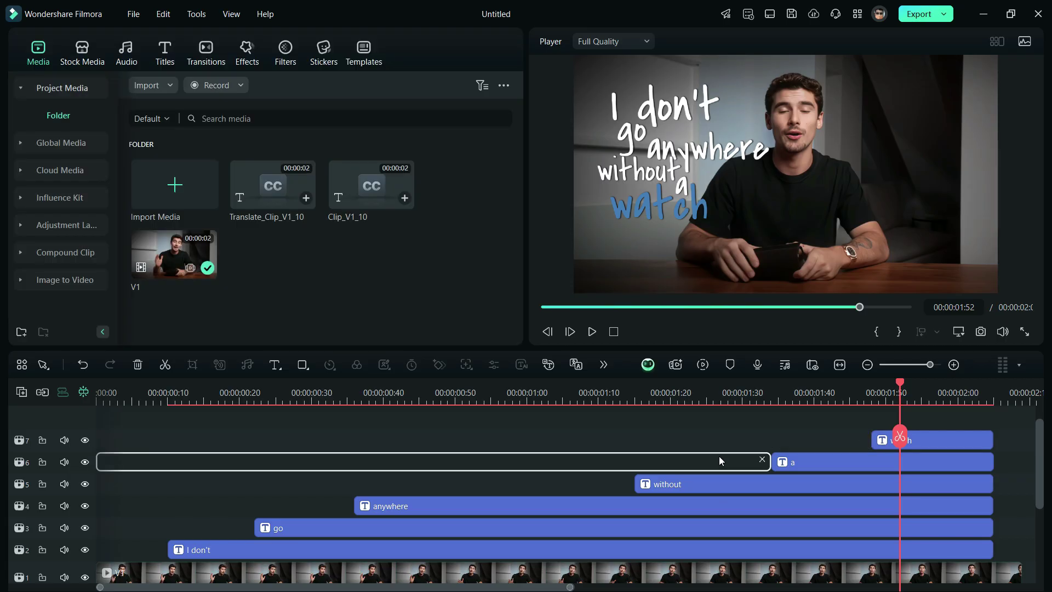
Step: Copy the talking-head clip and paste it at 00:00:00:00 on a new video track above all titles
scroll(718, 456, down, 5)
right_click(514, 437)
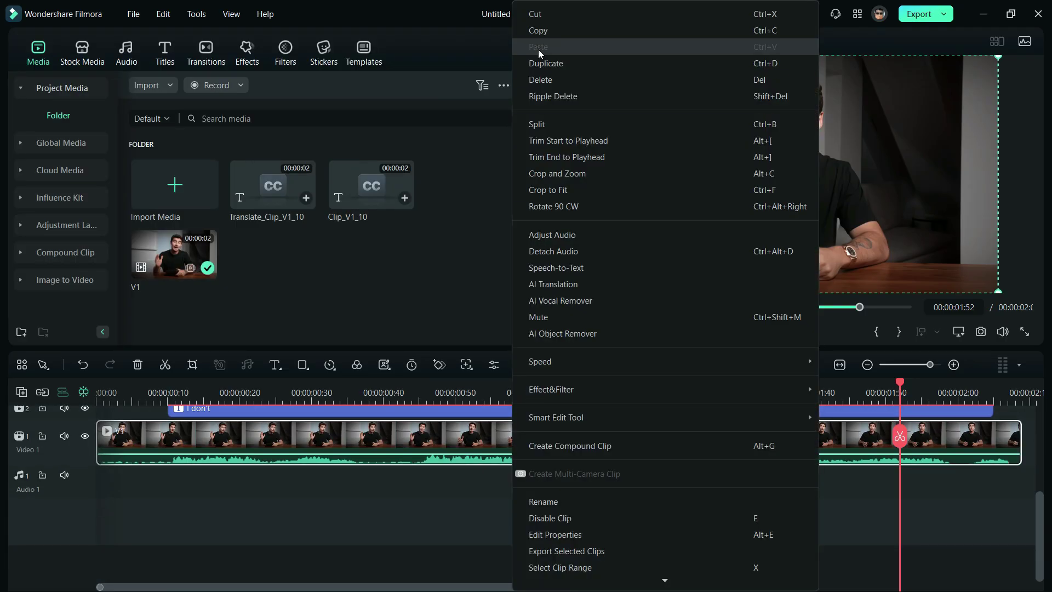
click(541, 32)
scroll(370, 507, up, 5)
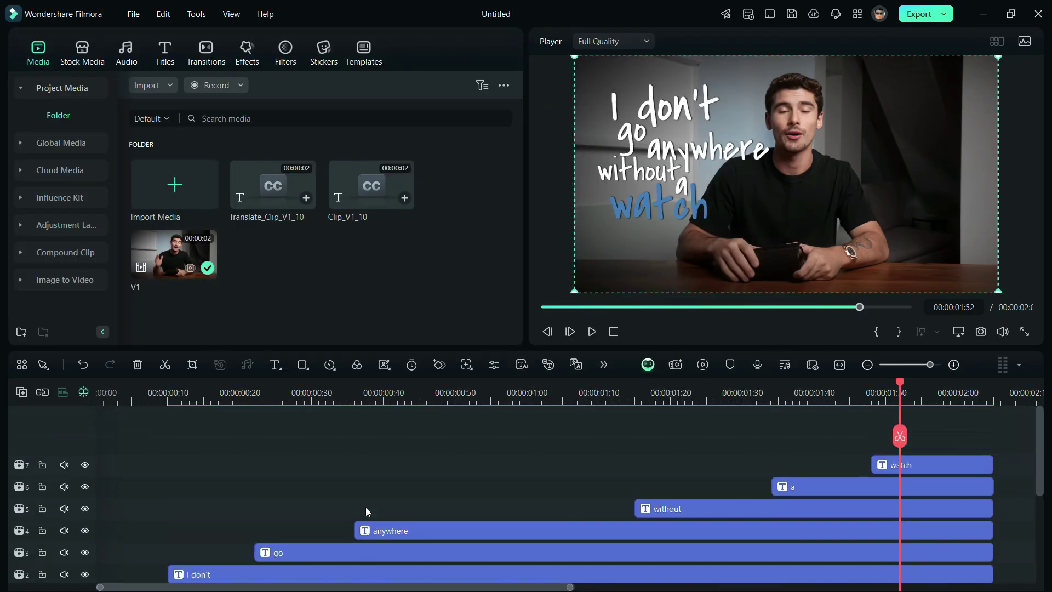
right_click(85, 426)
click(122, 430)
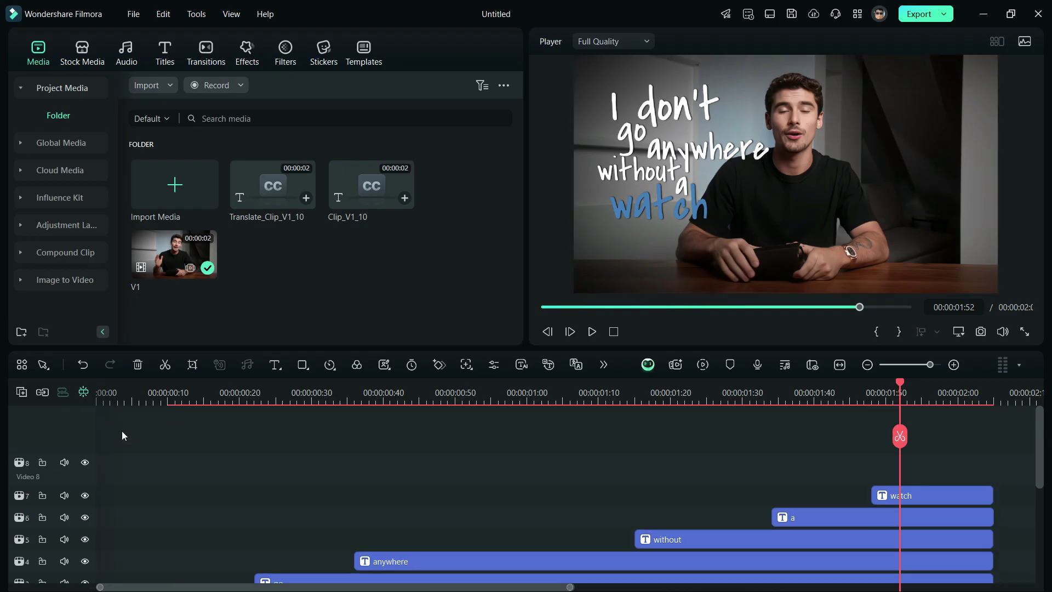
click(103, 396)
drag(104, 388, 30, 383)
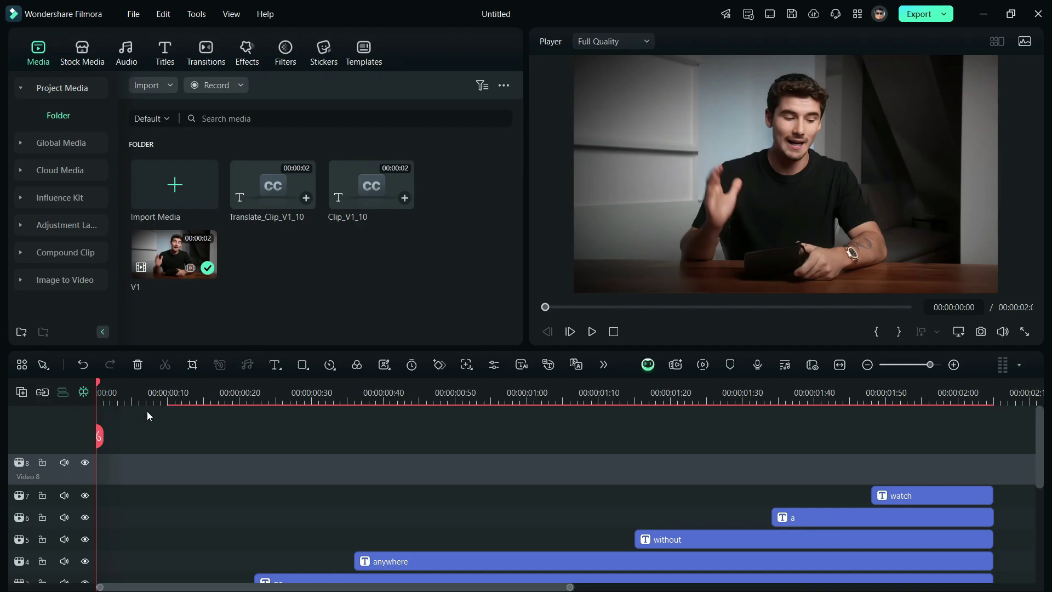
key(shift+i)
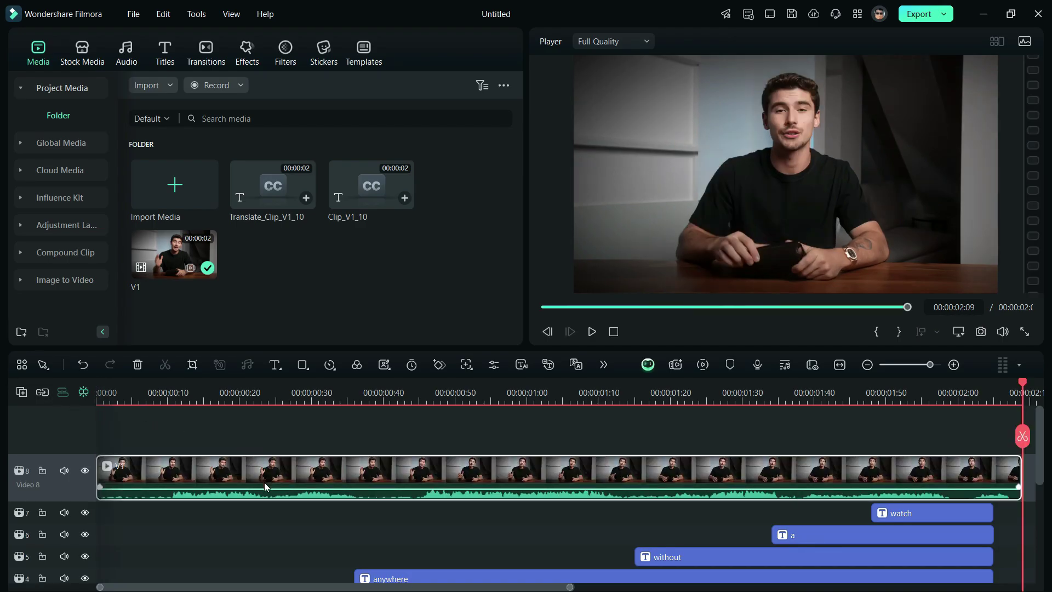
Step: Lower the duplicated clip's volume to -∞ dB and apply AI Portrait Cutout to it in Advanced Cutout Mode
drag(268, 492, 269, 526)
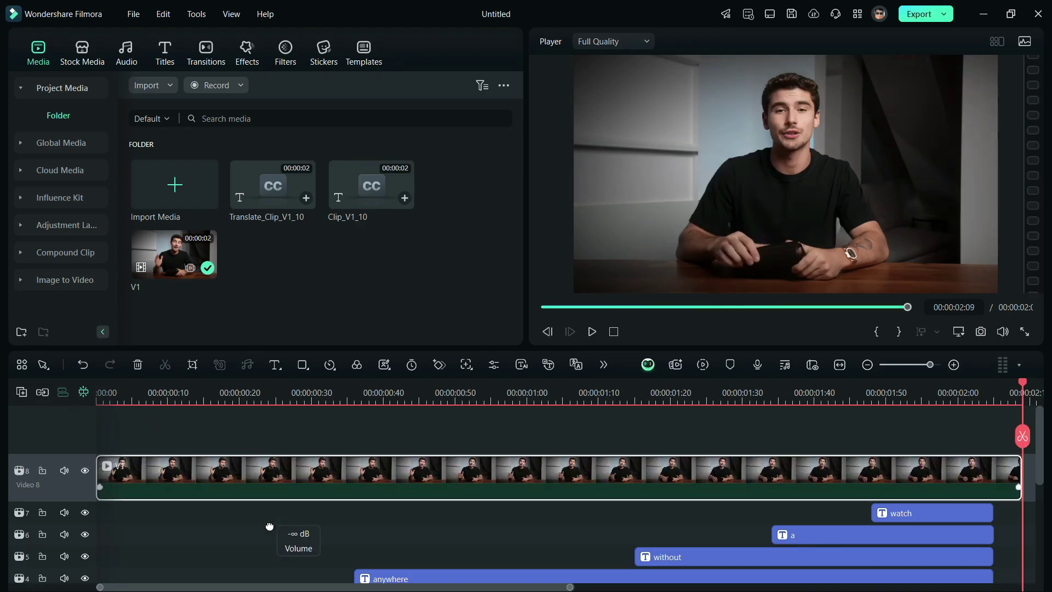
double_click(275, 474)
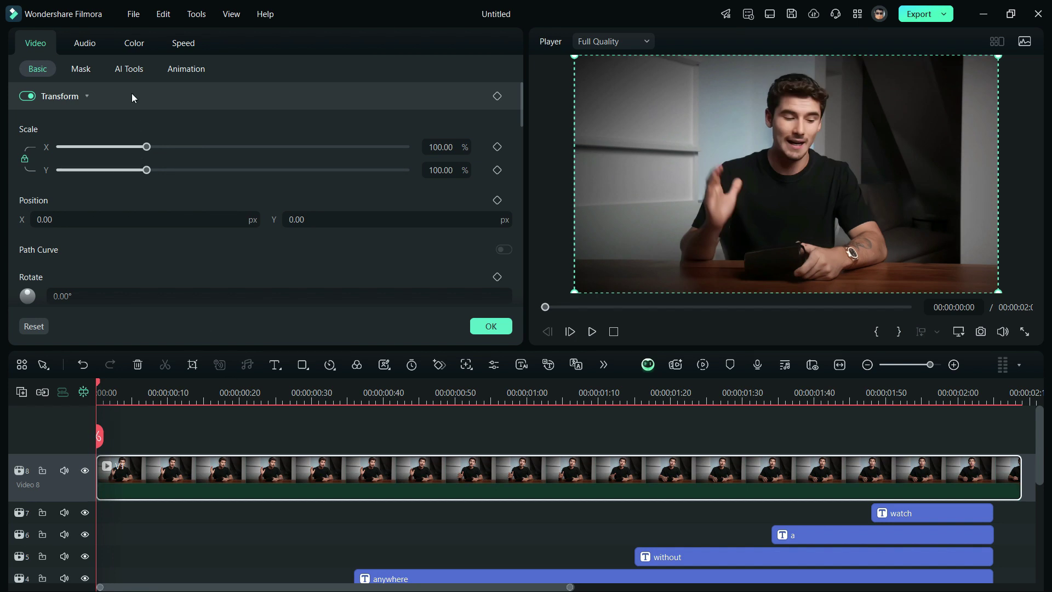
click(129, 70)
scroll(146, 160, down, 2)
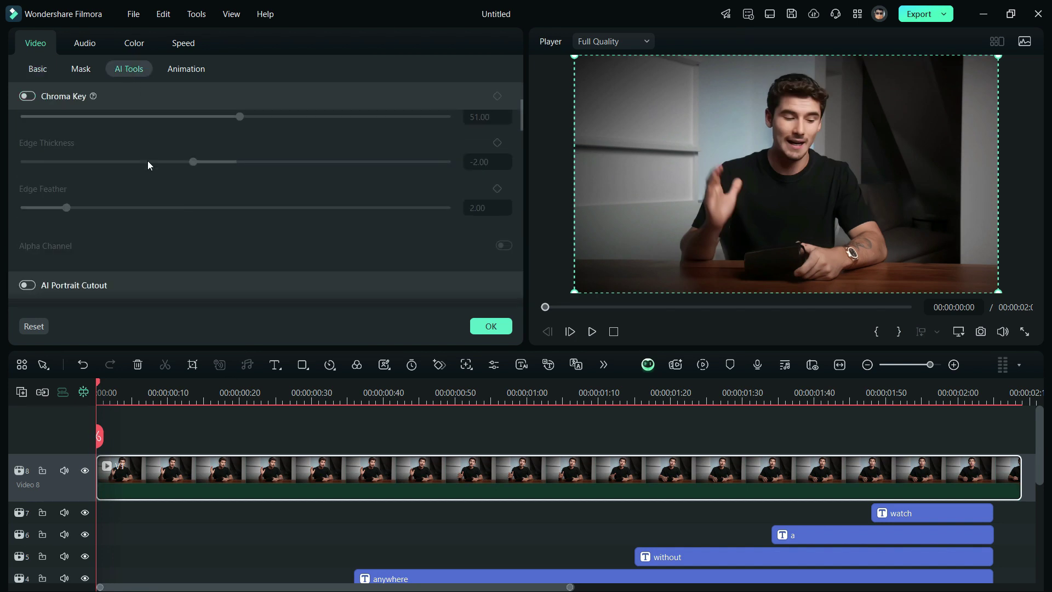
scroll(126, 175, down, 1)
click(32, 247)
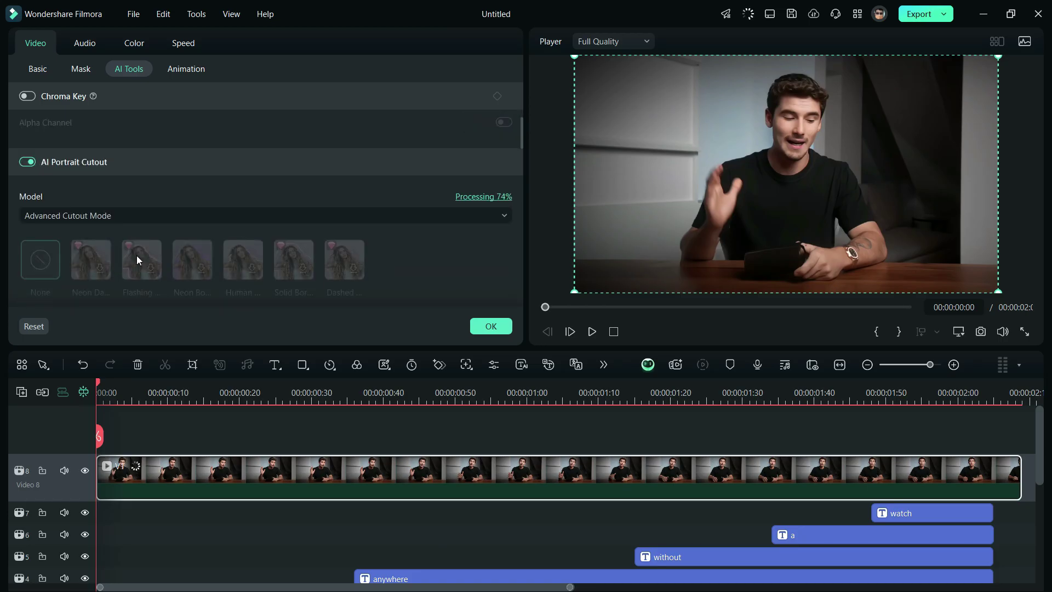
click(491, 326)
click(592, 332)
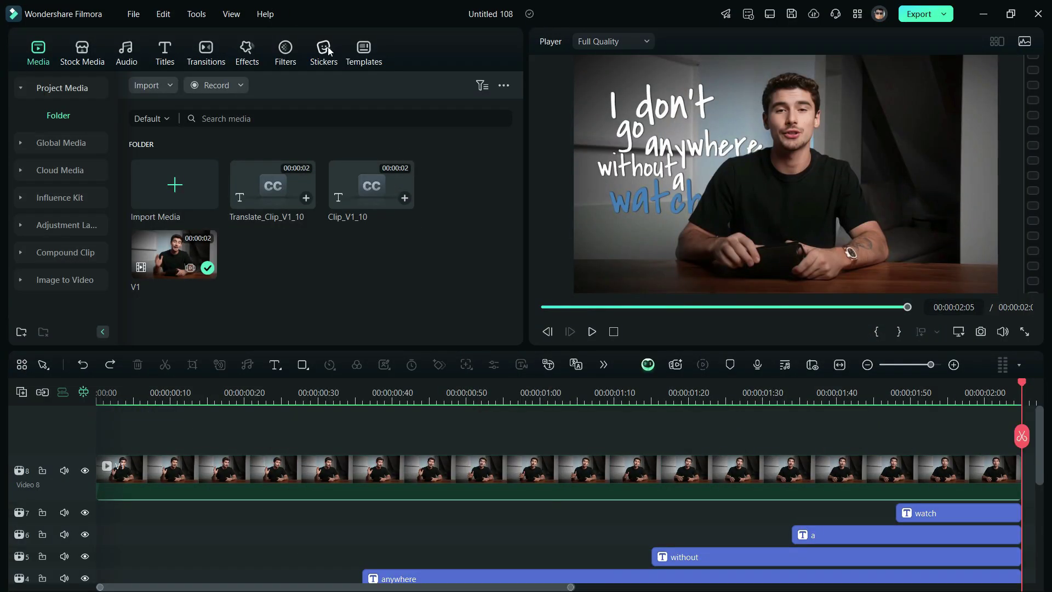
Step: Search the stickers for "watch" and add the black-and-silver Wristwatch sticker on a new top track, starting with the "without" title
click(325, 51)
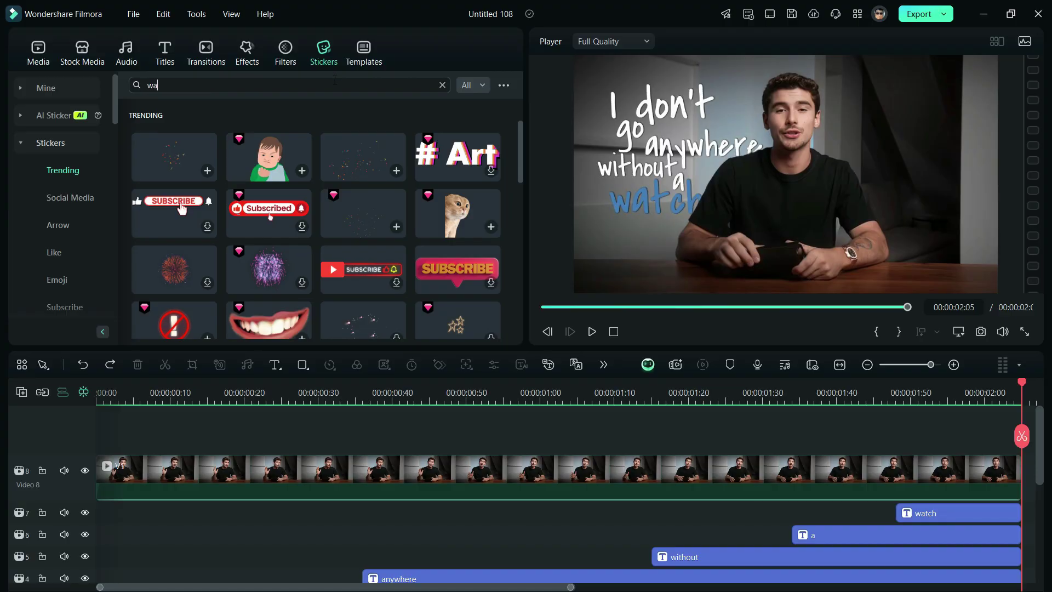
click(337, 81)
text(watch)
key(Return)
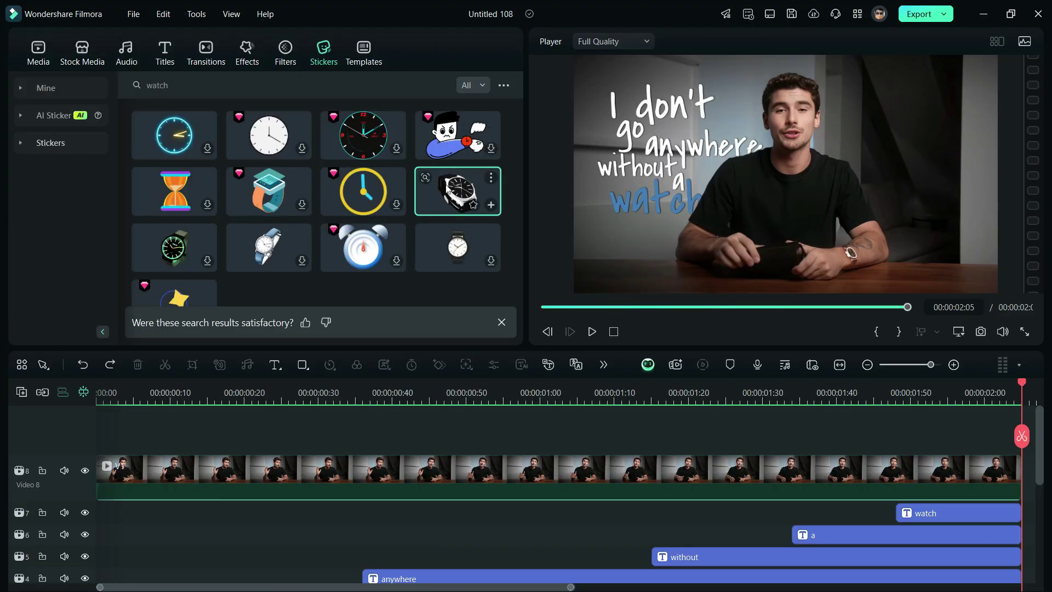
drag(447, 186, 649, 438)
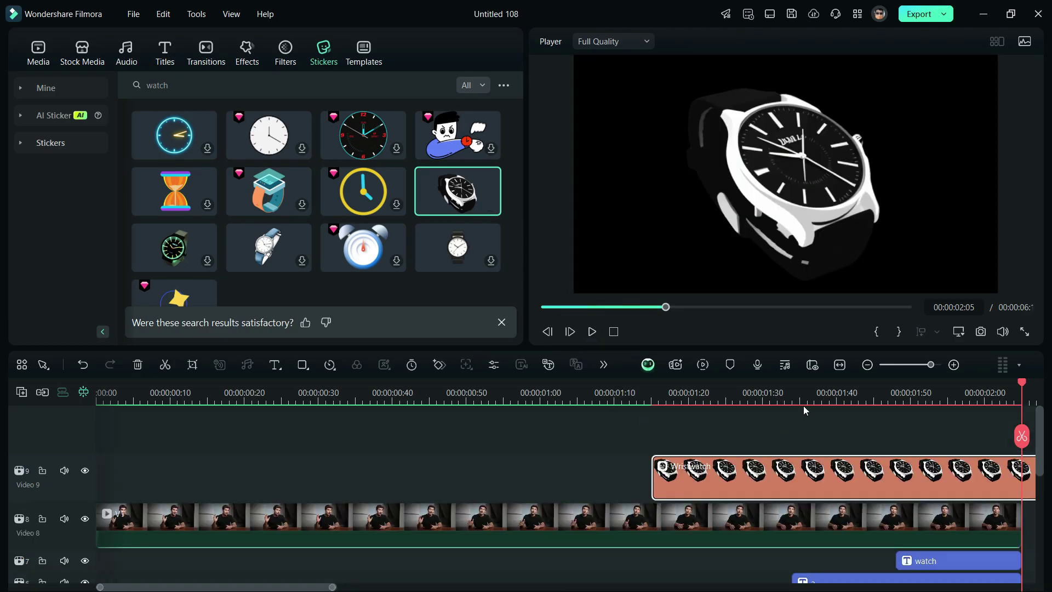
Step: Trim the Wristwatch sticker to end with the video clip at 00:00:02:05 and move its track beneath the portrait cutout clip
click(840, 366)
drag(1011, 482, 398, 471)
click(840, 364)
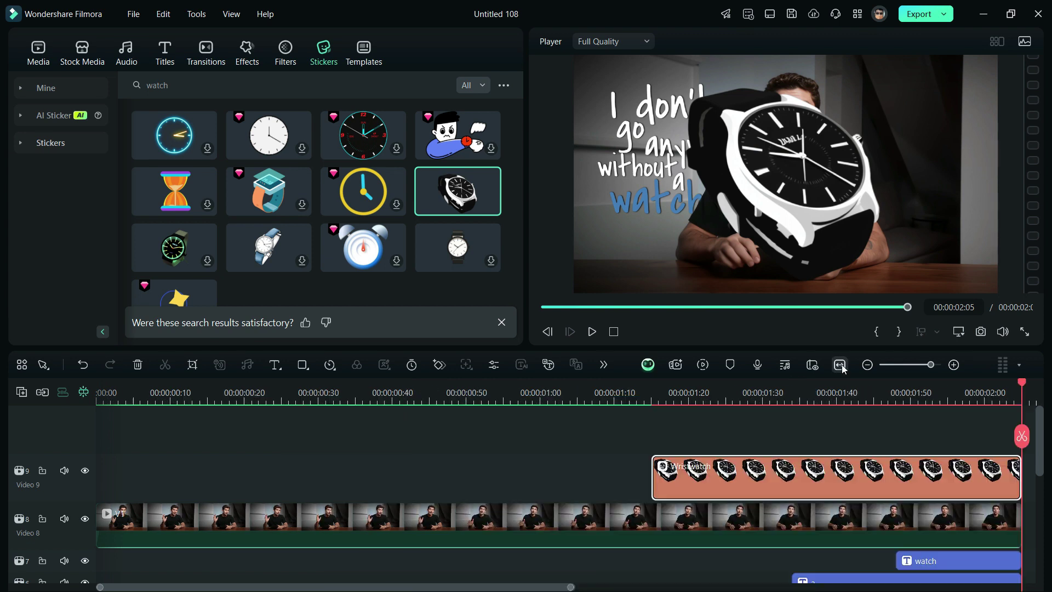
drag(91, 484, 85, 543)
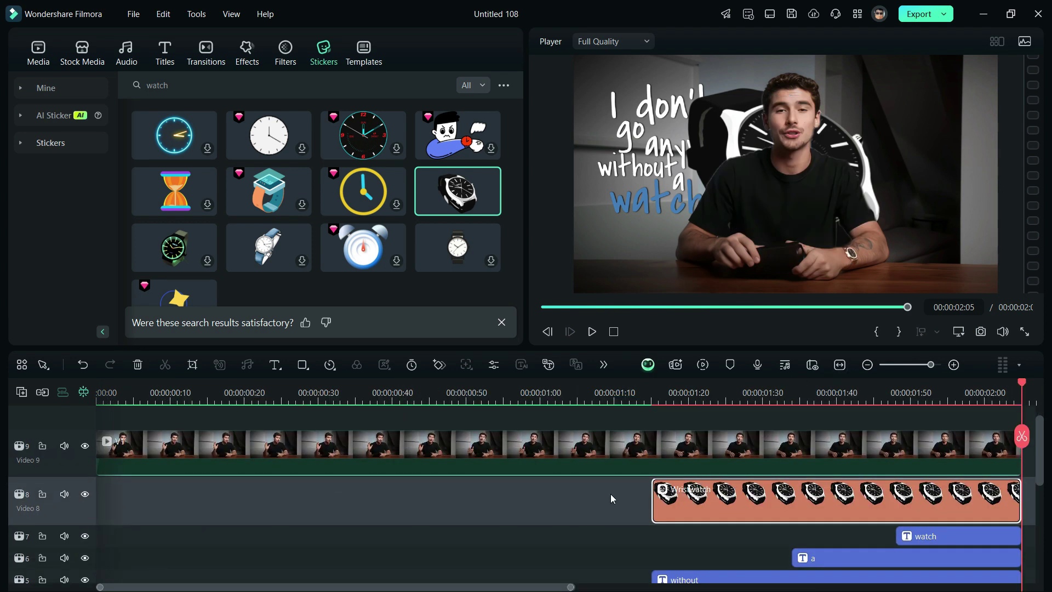
Step: Add a Wristwatch transform keyframe at 00:00:01:15 with scale 19.84% and position X -106, Y -68
click(619, 393)
double_click(692, 501)
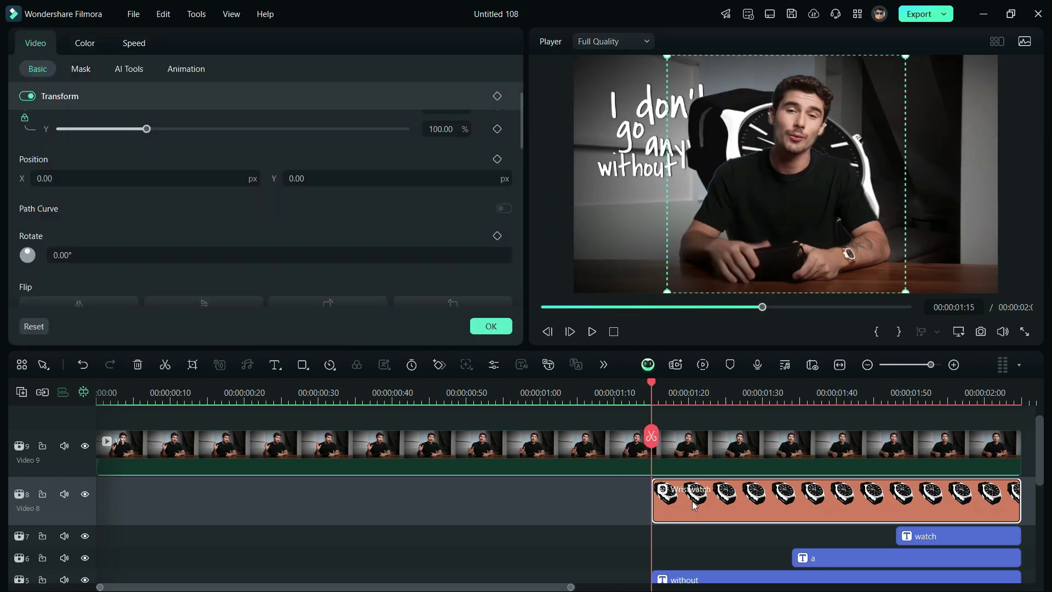
click(438, 368)
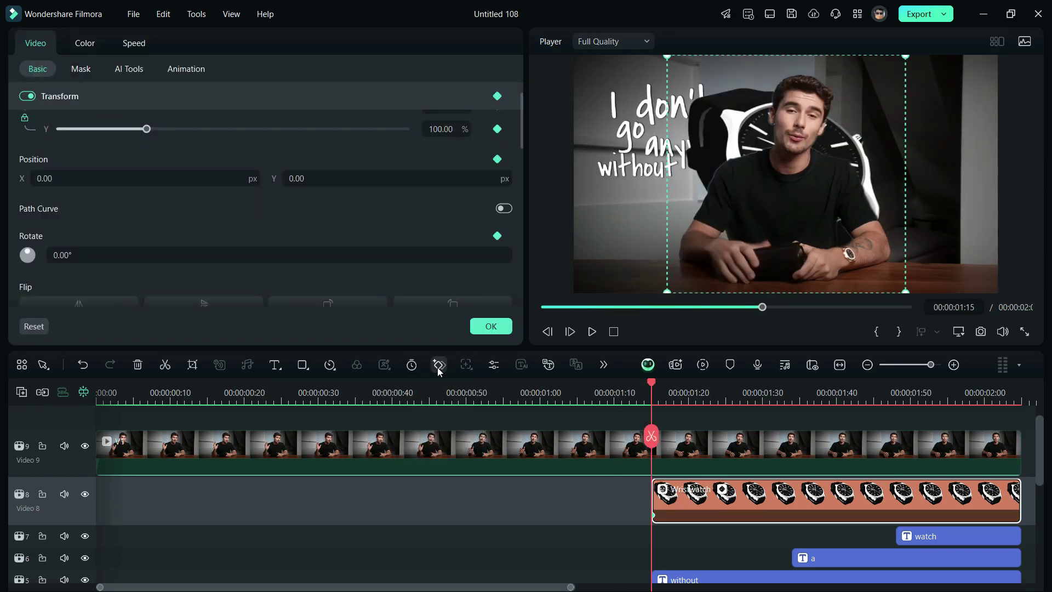
scroll(167, 150, up, 1)
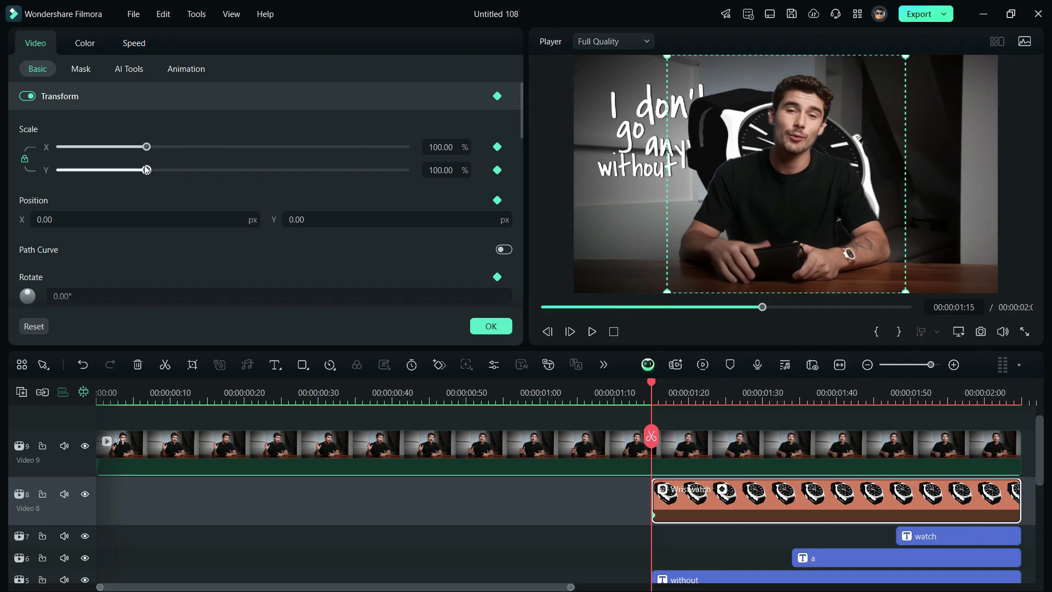
drag(144, 165, 76, 171)
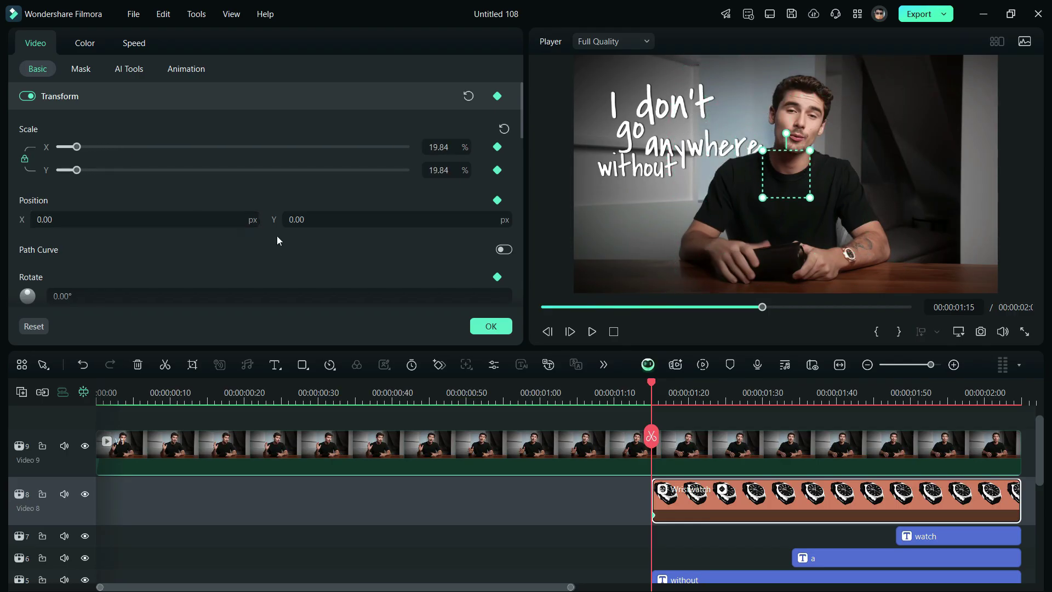
drag(274, 219, 274, 208)
drag(786, 182, 762, 188)
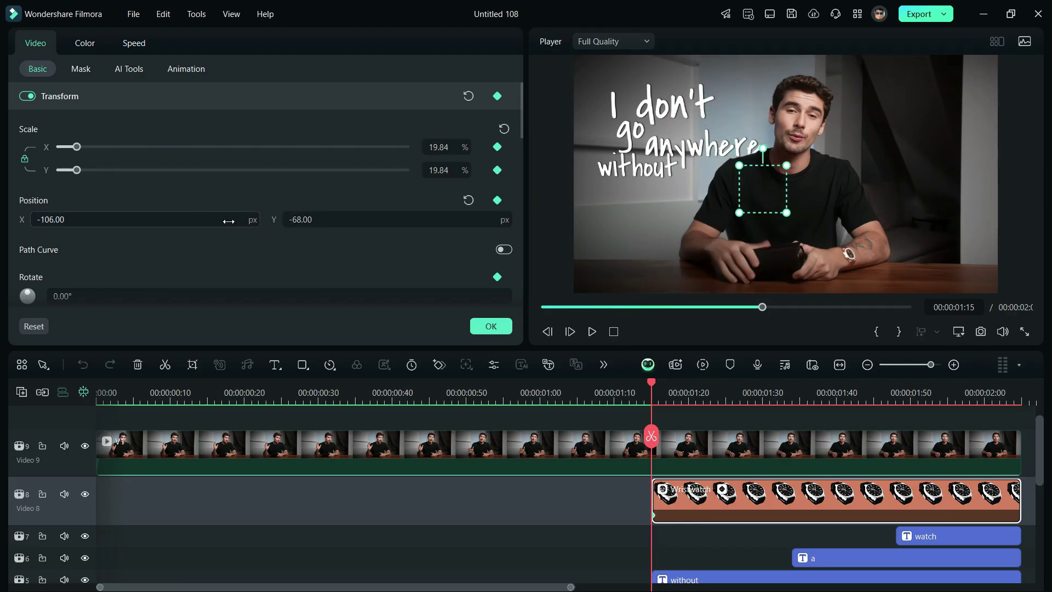
Step: Add a Wristwatch keyframe at 00:00:01:48 with position X -706, Y -46, and set the first keyframe's rotation to 167°
click(903, 397)
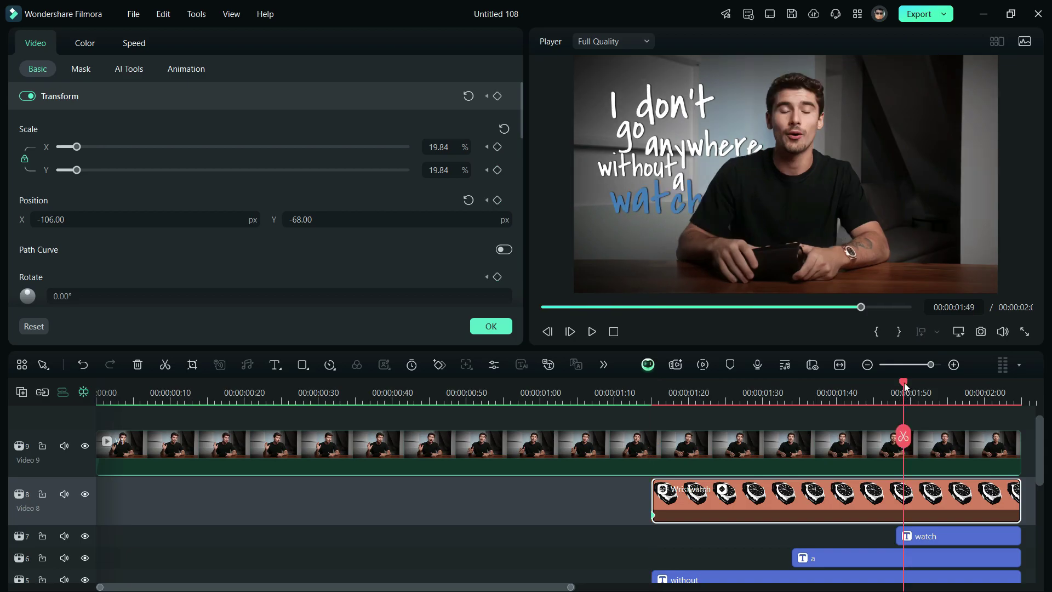
drag(903, 383, 898, 384)
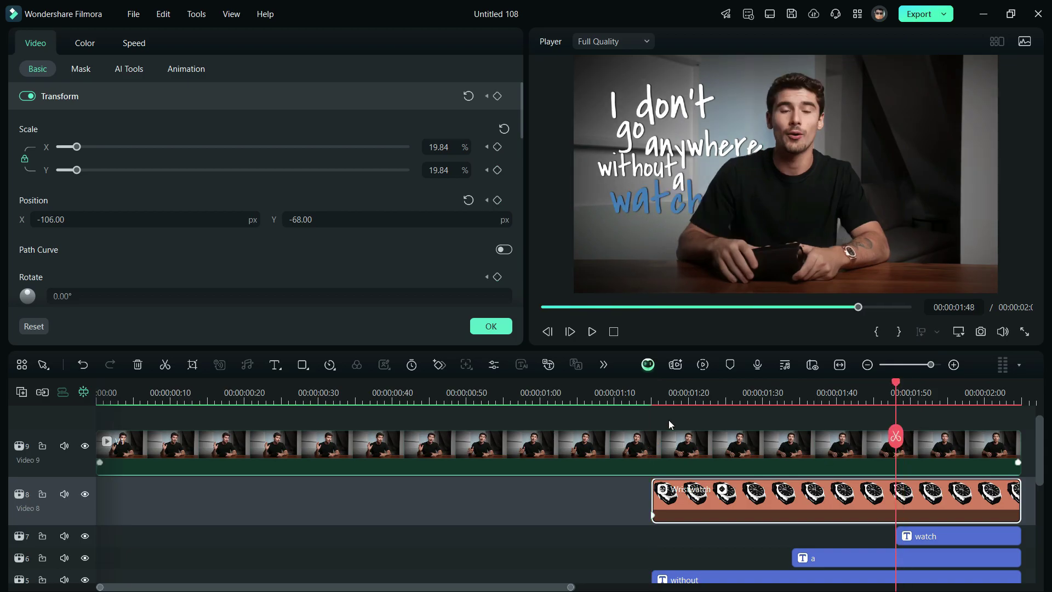
click(439, 365)
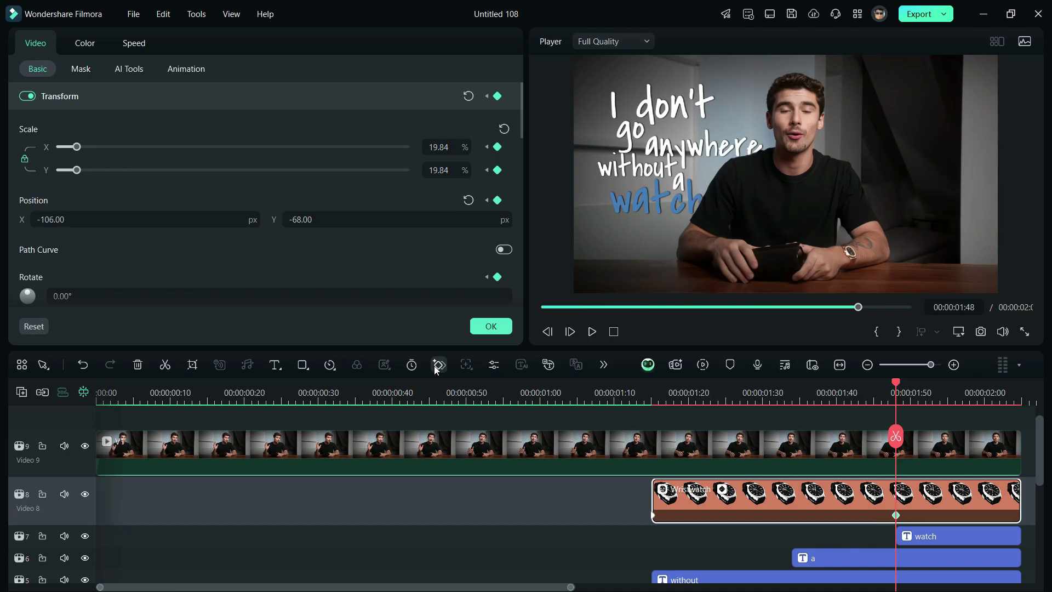
drag(211, 219, 164, 220)
drag(285, 222, 290, 222)
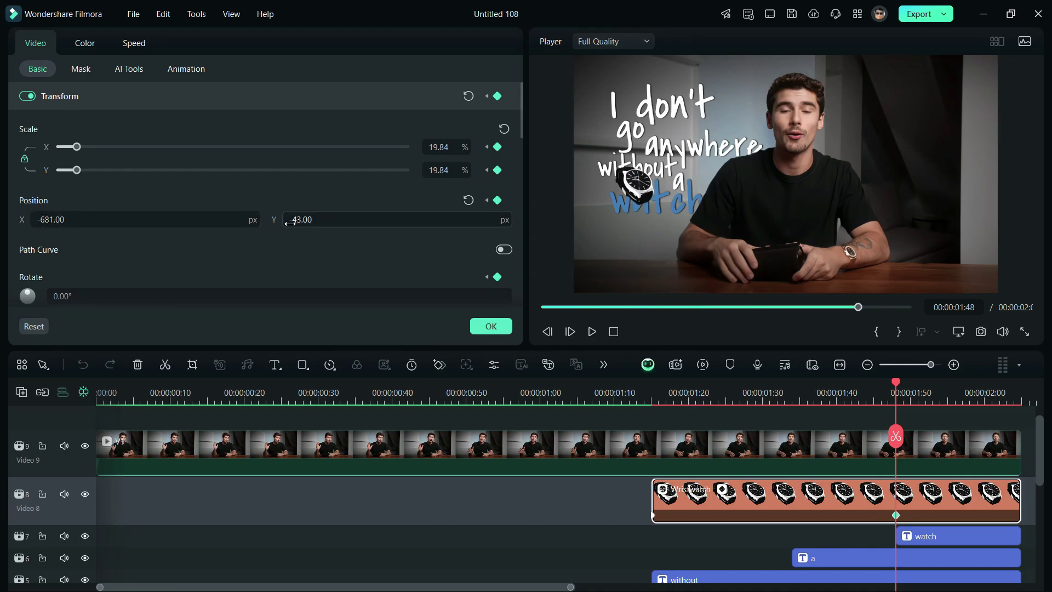
drag(635, 185, 630, 184)
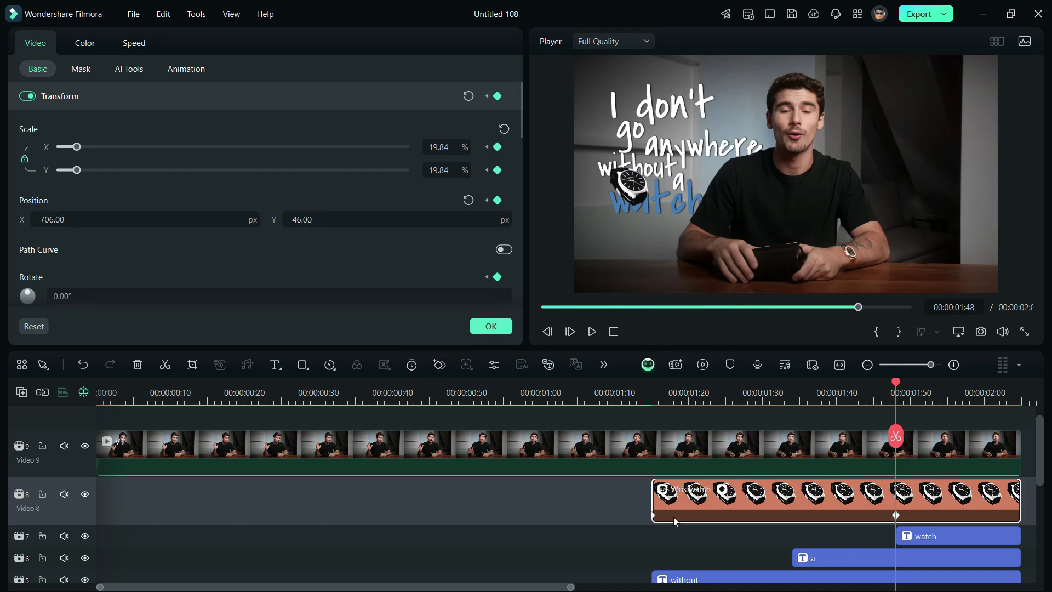
click(655, 515)
drag(357, 299, 328, 296)
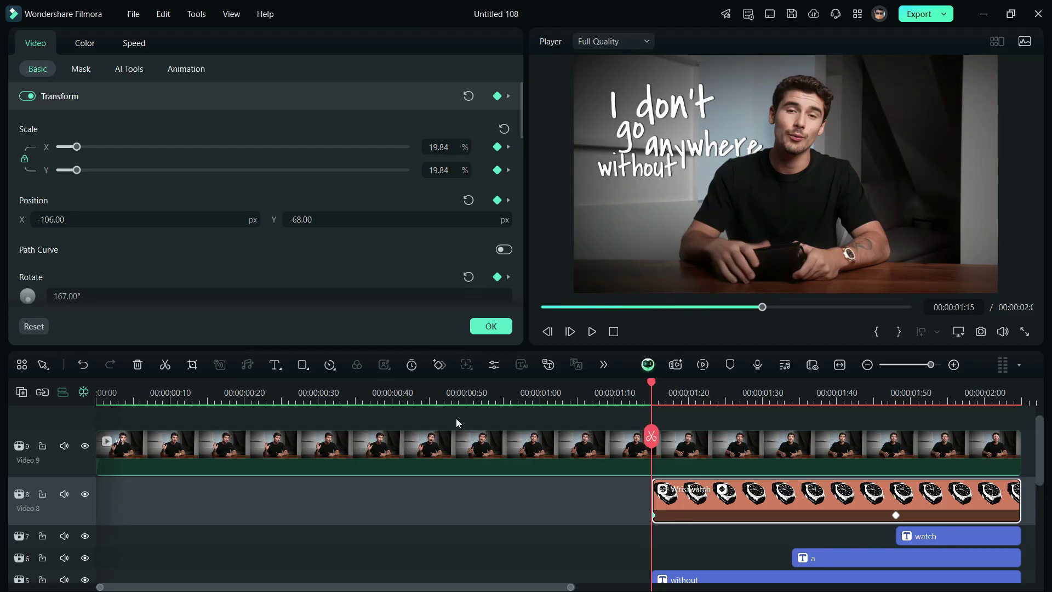
Step: View the Wristwatch sticker's keyframe animation with its Scale X Bezier curve, and collapse the keyframe view
right_click(751, 491)
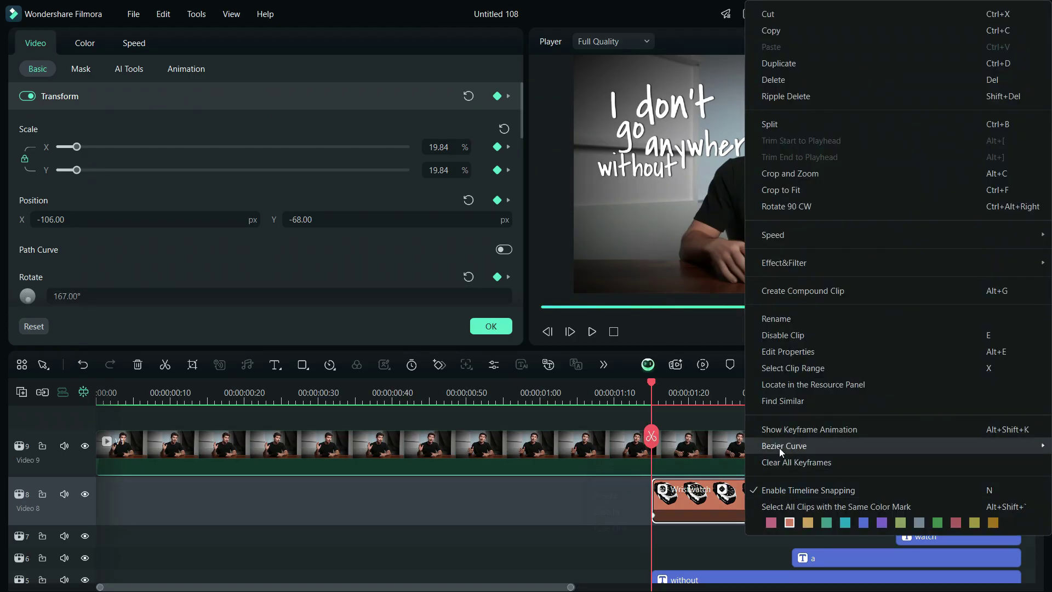
mouse_move(779, 448)
click(715, 456)
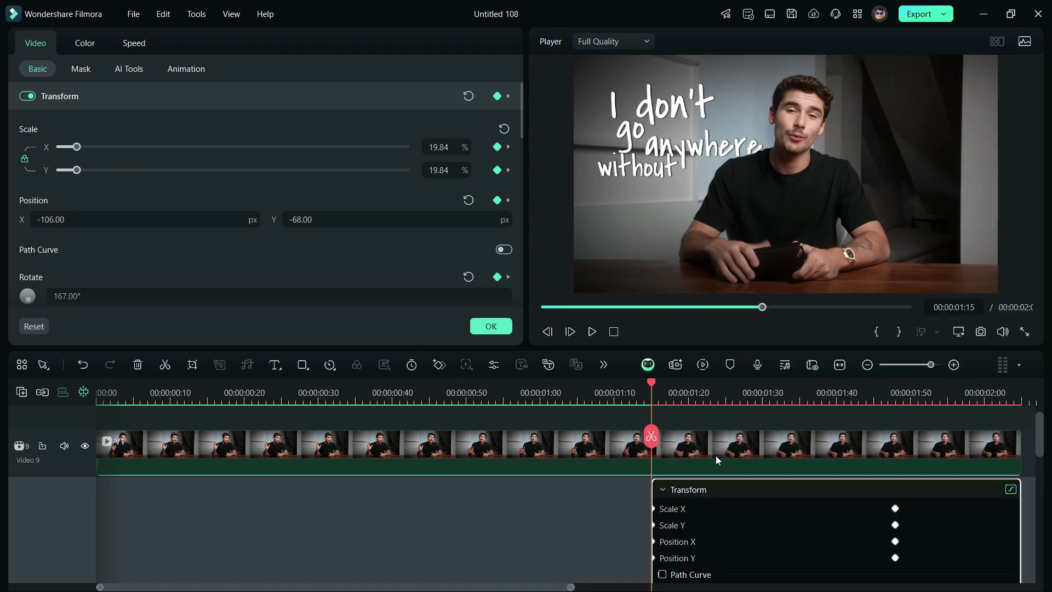
scroll(716, 456, down, 3)
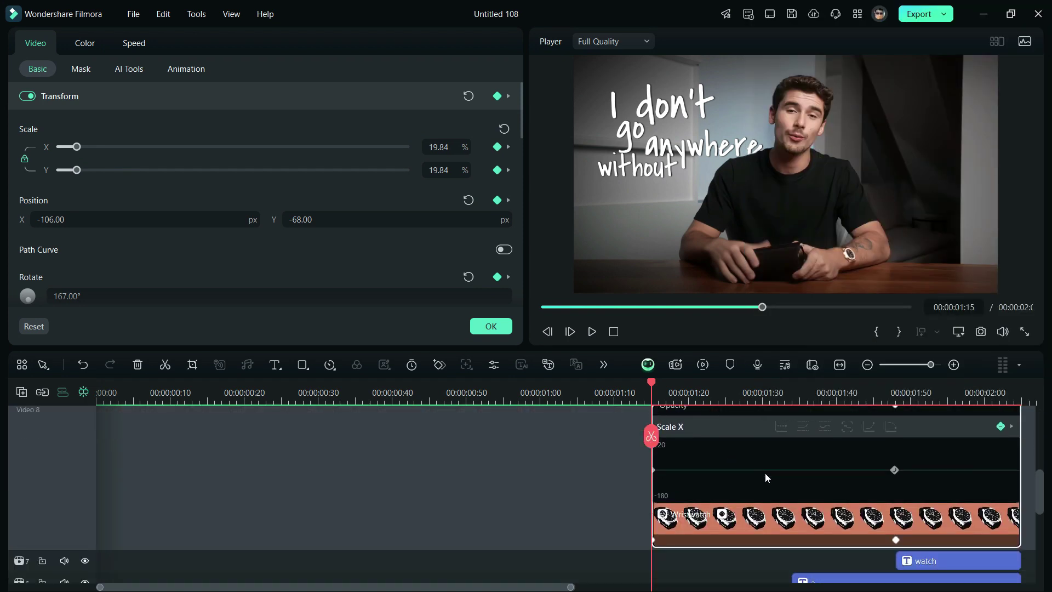
click(724, 513)
scroll(728, 512, down, 2)
click(722, 505)
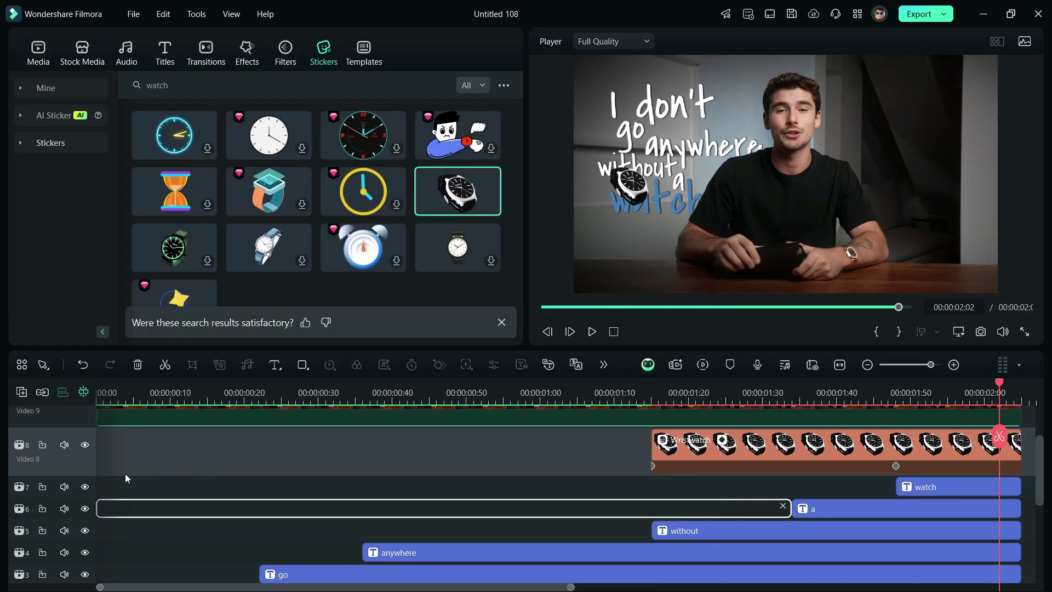
Step: Move the Wristwatch track beneath the "watch" title track and play the animation from the sticker's start
click(93, 463)
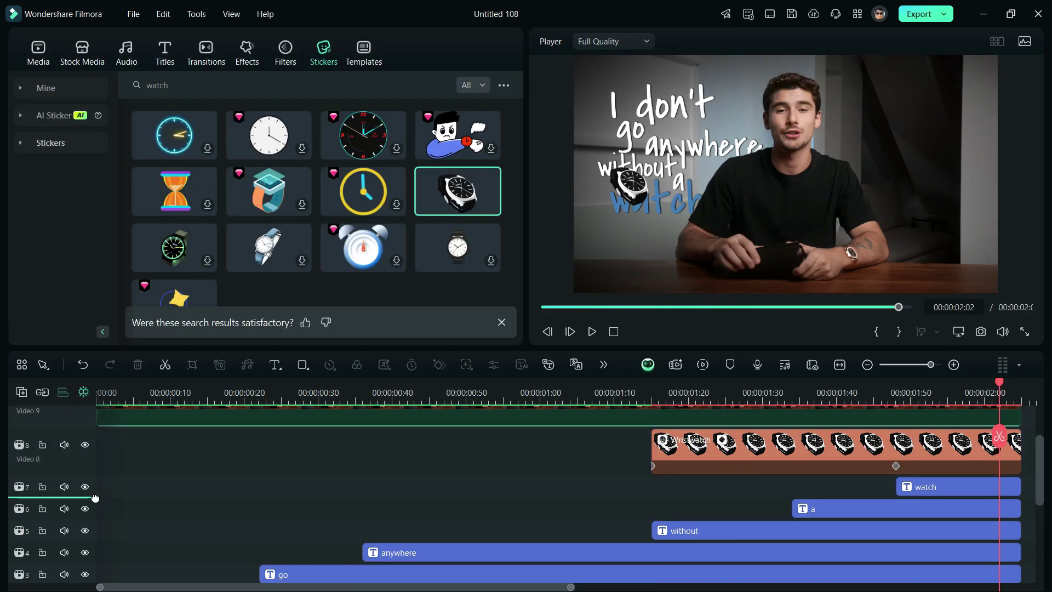
drag(97, 497, 97, 497)
scroll(655, 564, up, 2)
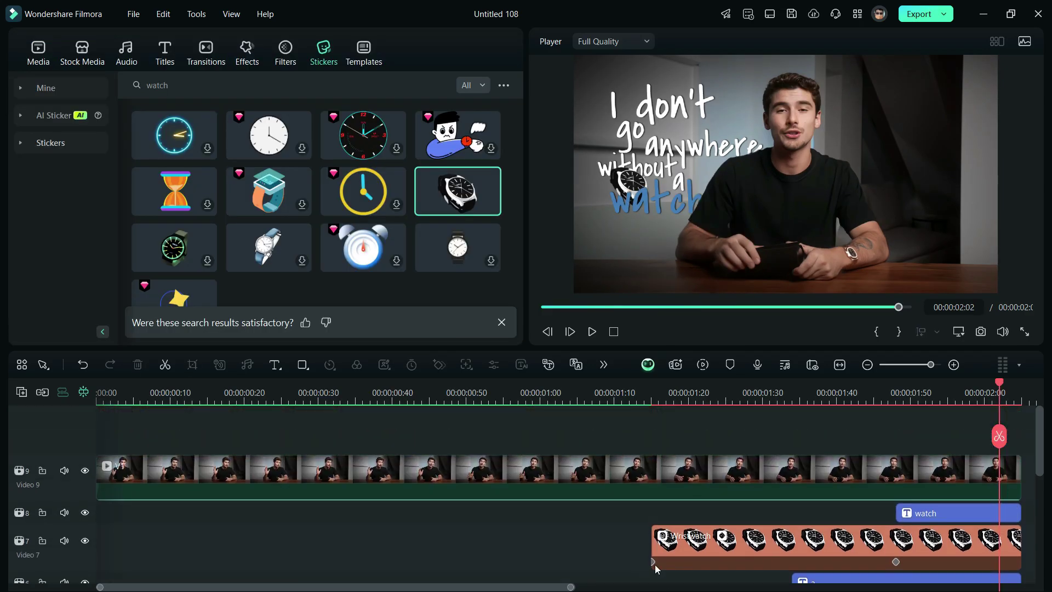
click(655, 398)
key(space)
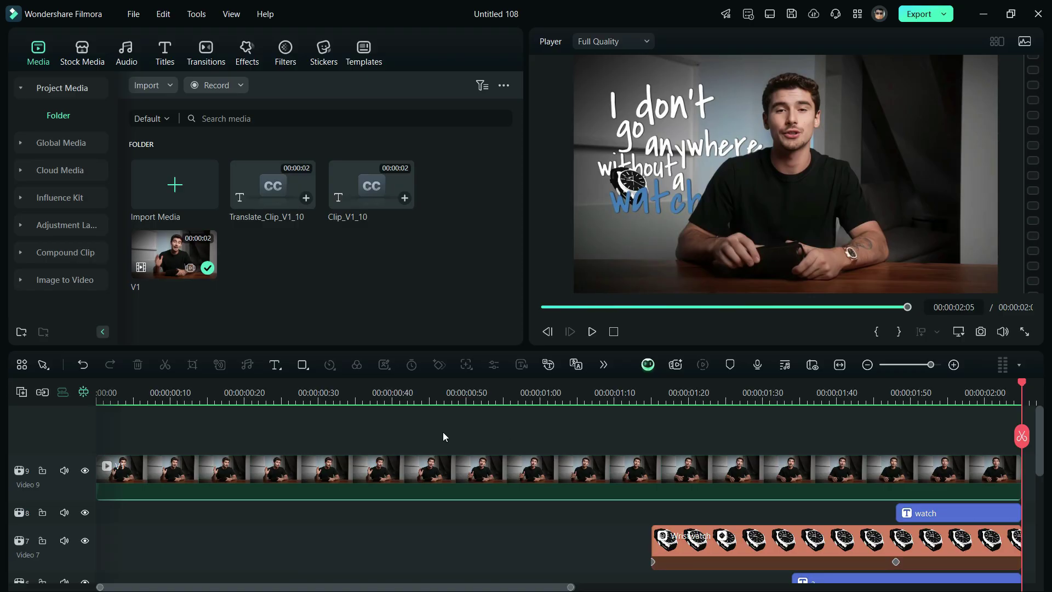
Step: Add a new video track above the portrait cutout clip and place a Quick Text title on it at 00:00:00:00
right_click(75, 435)
click(127, 447)
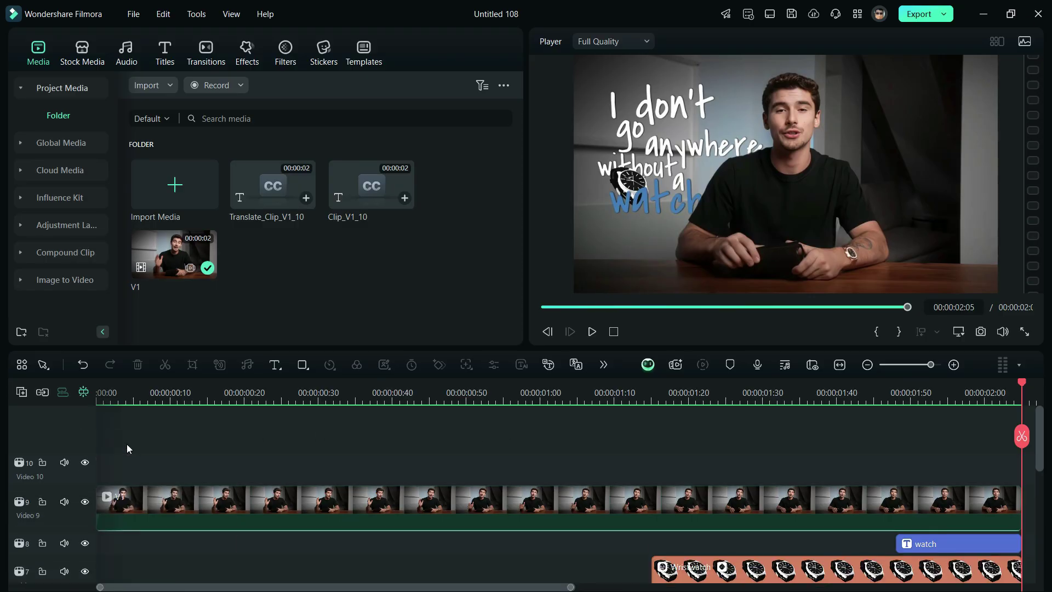
click(89, 470)
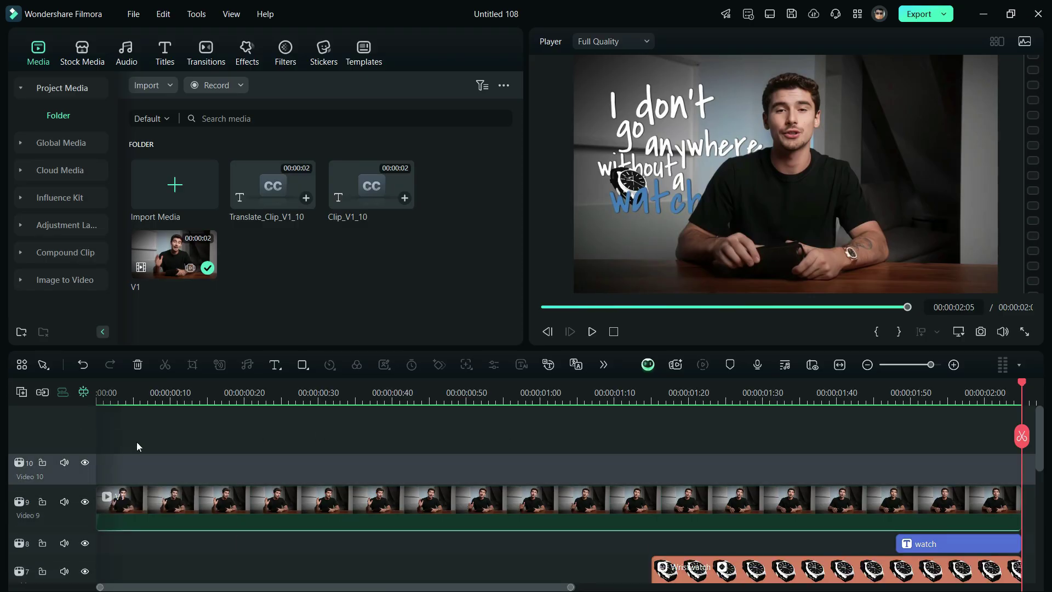
drag(156, 410, 68, 393)
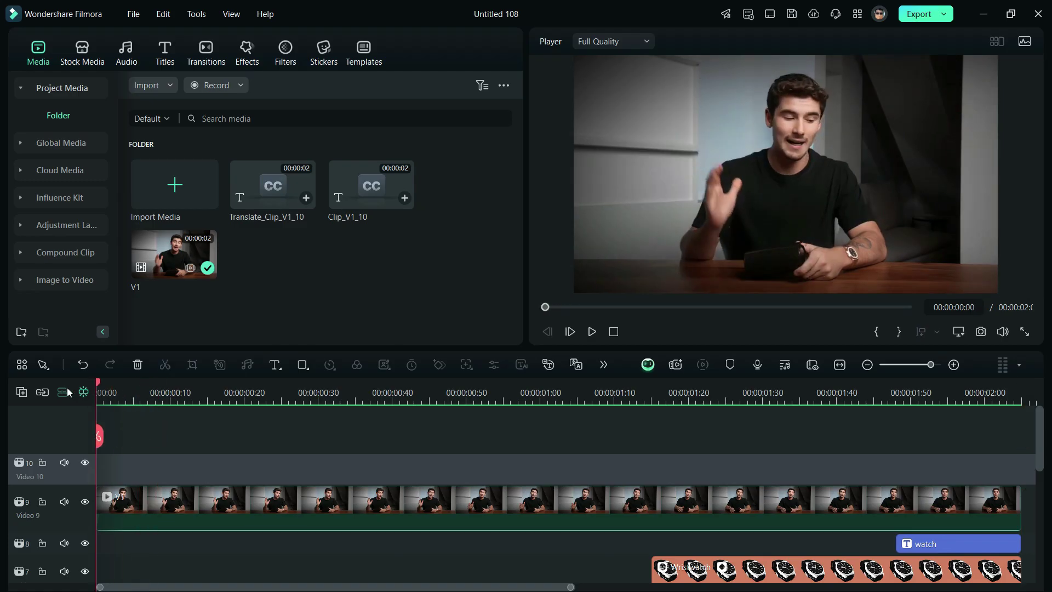
click(274, 370)
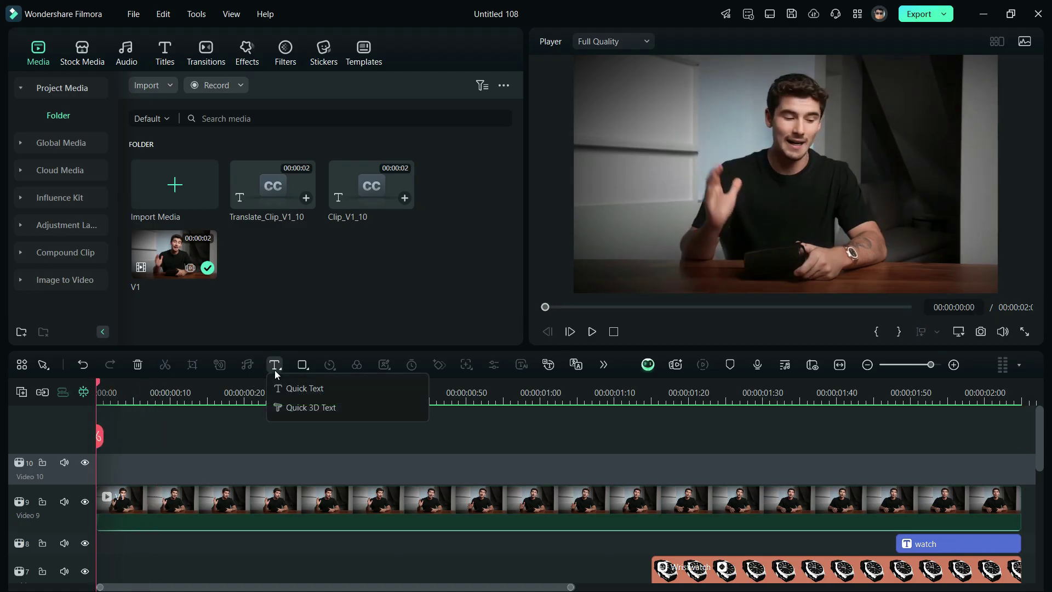
click(294, 389)
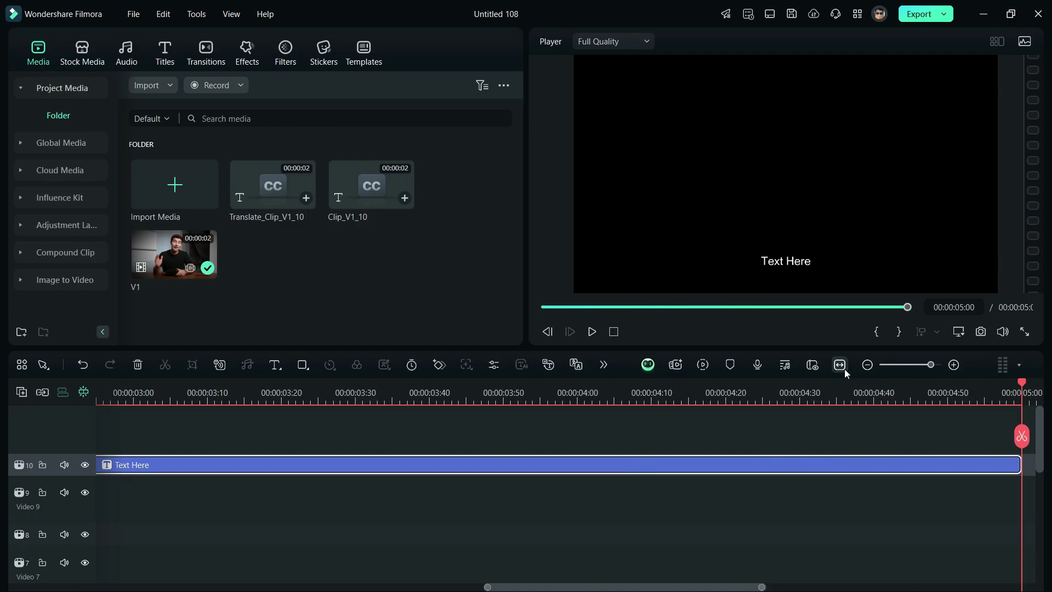
Step: Trim the "Text Here" title to end with the video clip at 00:00:02:05
click(840, 365)
drag(1012, 461, 479, 477)
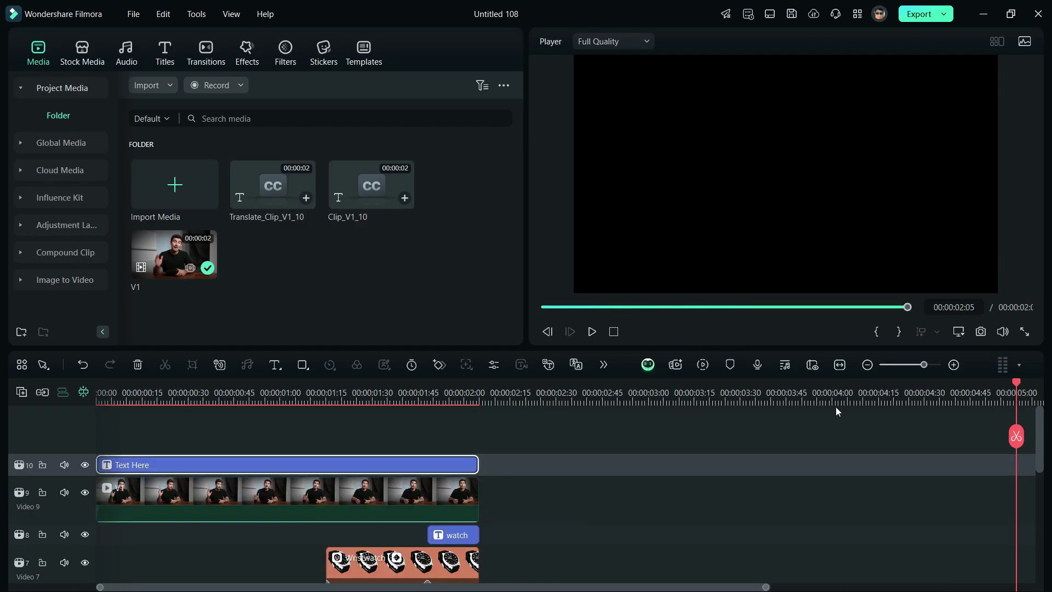
click(842, 371)
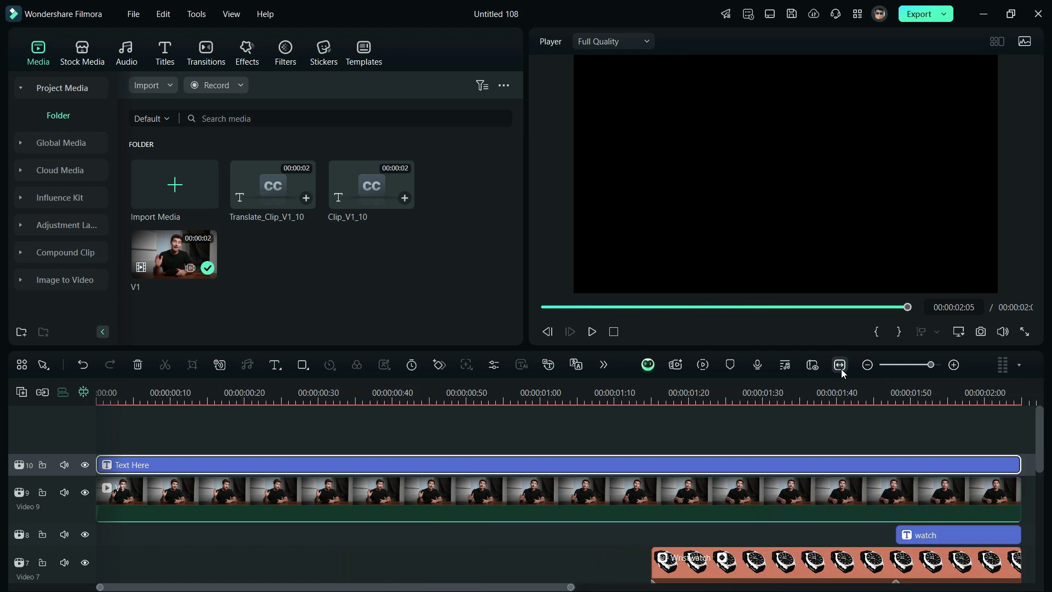
Step: Replace the title's text box with a rectangle shape in Advanced Text Edit and clear the rectangle's placeholder text
double_click(472, 465)
click(430, 327)
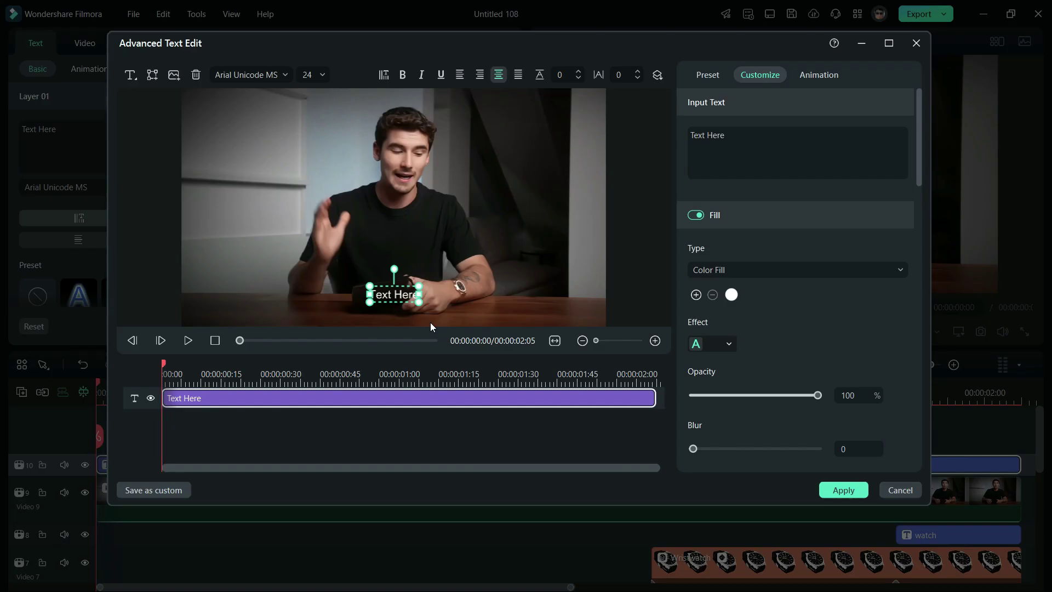
click(201, 79)
click(155, 77)
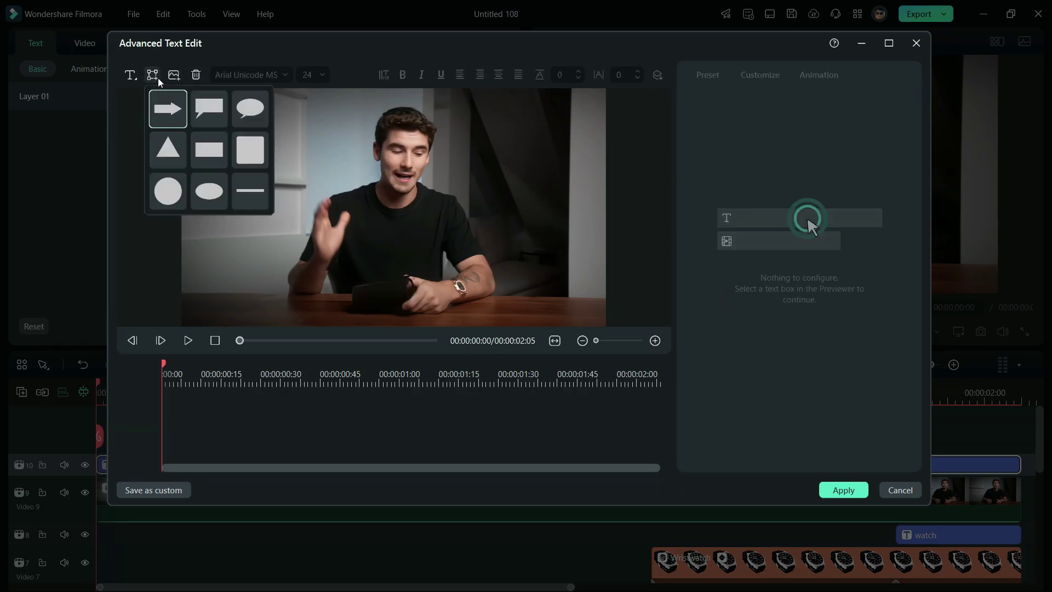
click(209, 153)
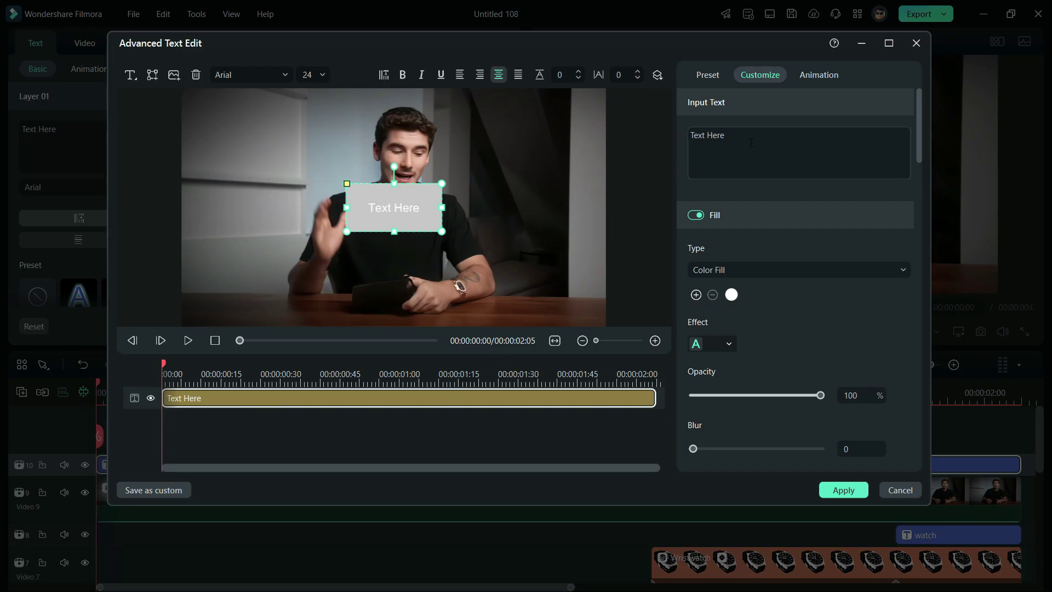
click(702, 156)
key(BackSpace)
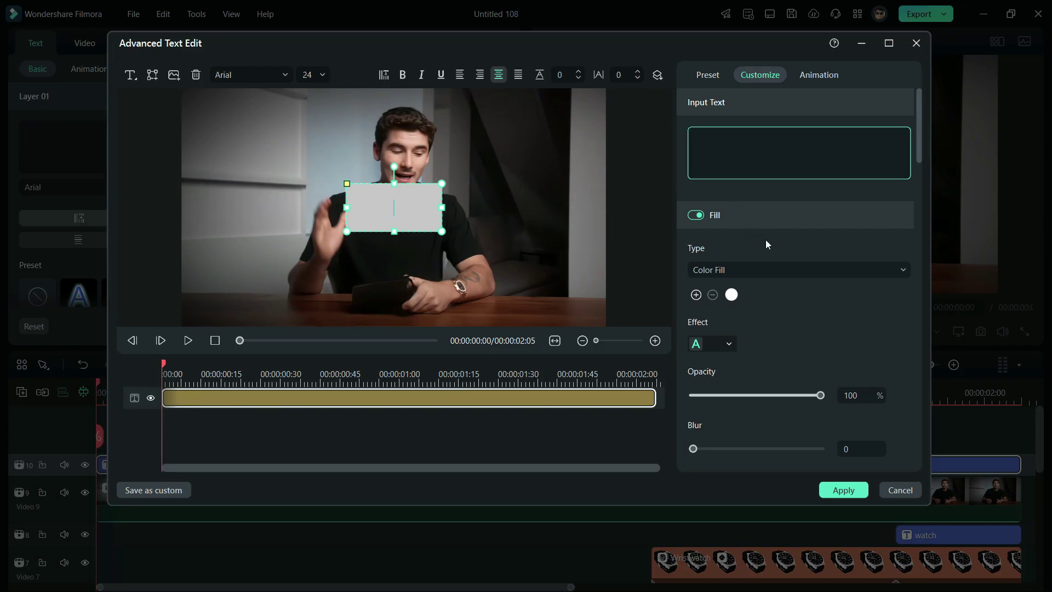
Step: Turn off the shape border and resize the rectangle into a thin full-width strip along the frame's bottom edge
scroll(766, 241, down, 5)
scroll(767, 247, down, 8)
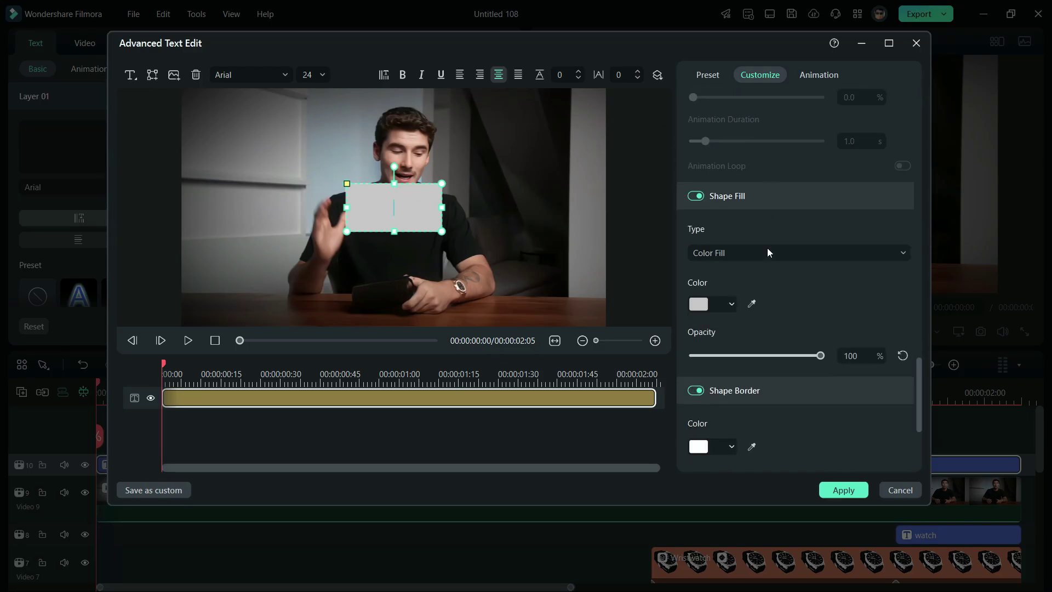
click(696, 259)
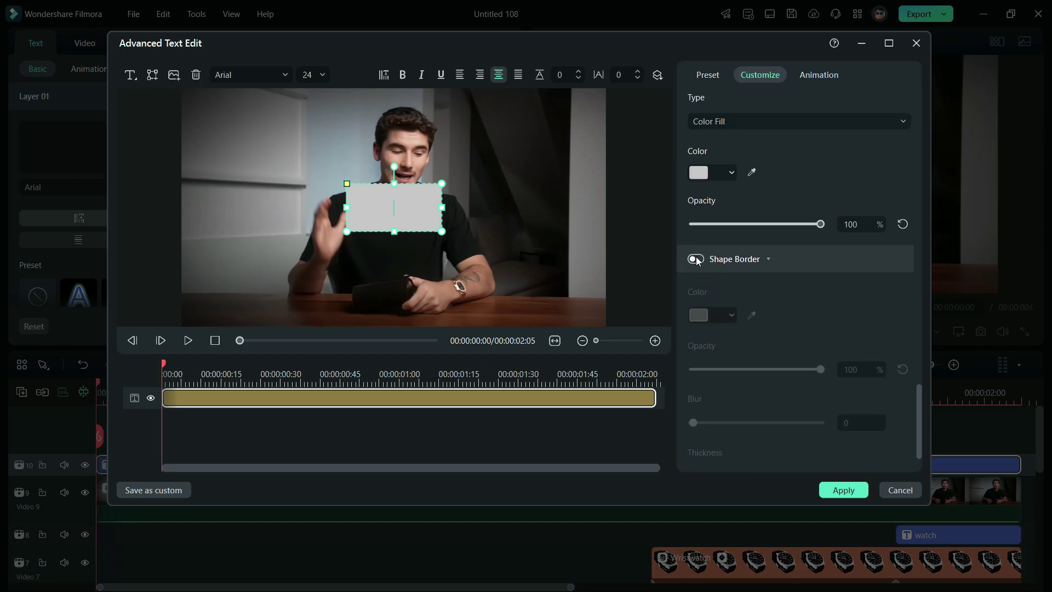
drag(348, 206, 175, 208)
drag(417, 207, 606, 309)
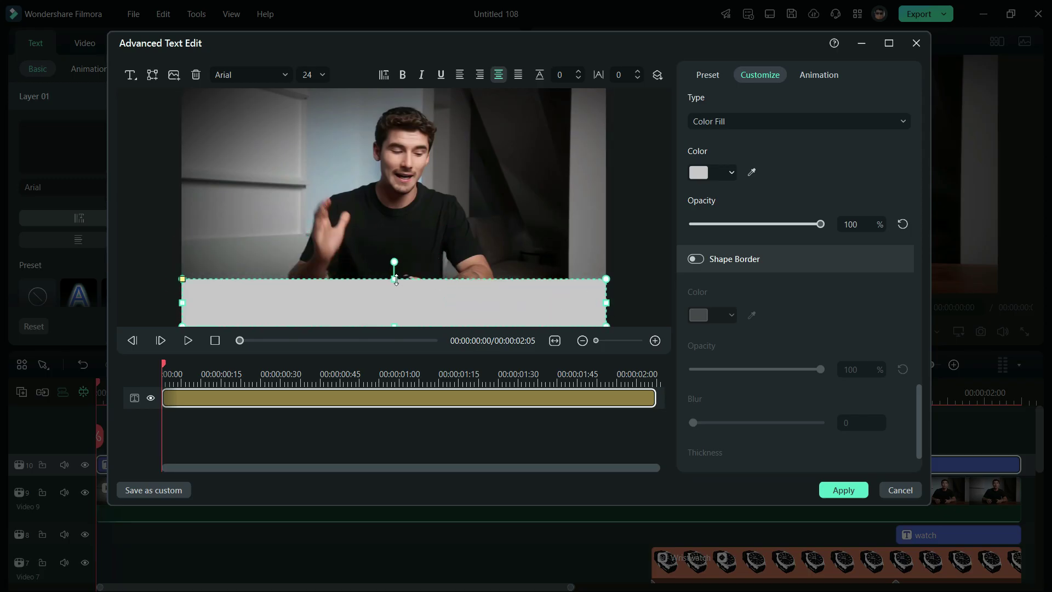
drag(394, 279, 396, 322)
Step: Fill the rectangle strip with a sampled near-black colour and apply the title edits
click(750, 173)
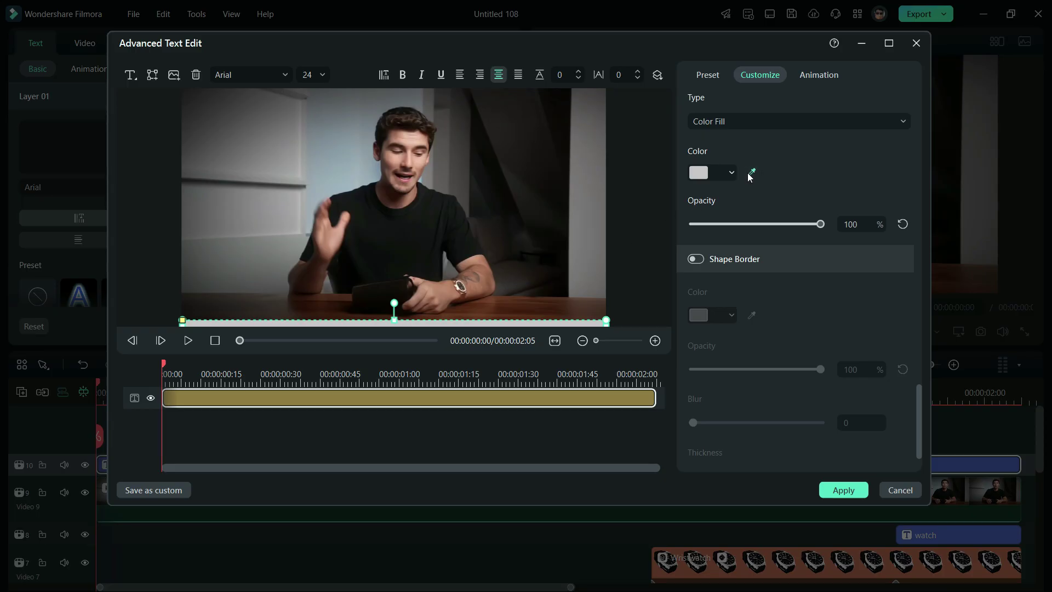
click(790, 193)
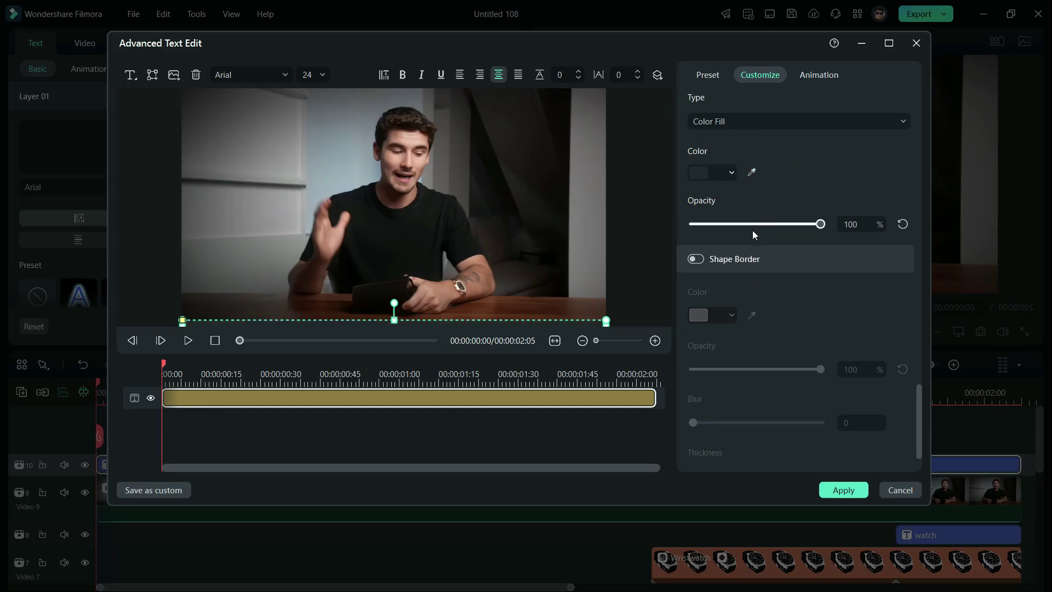
click(852, 491)
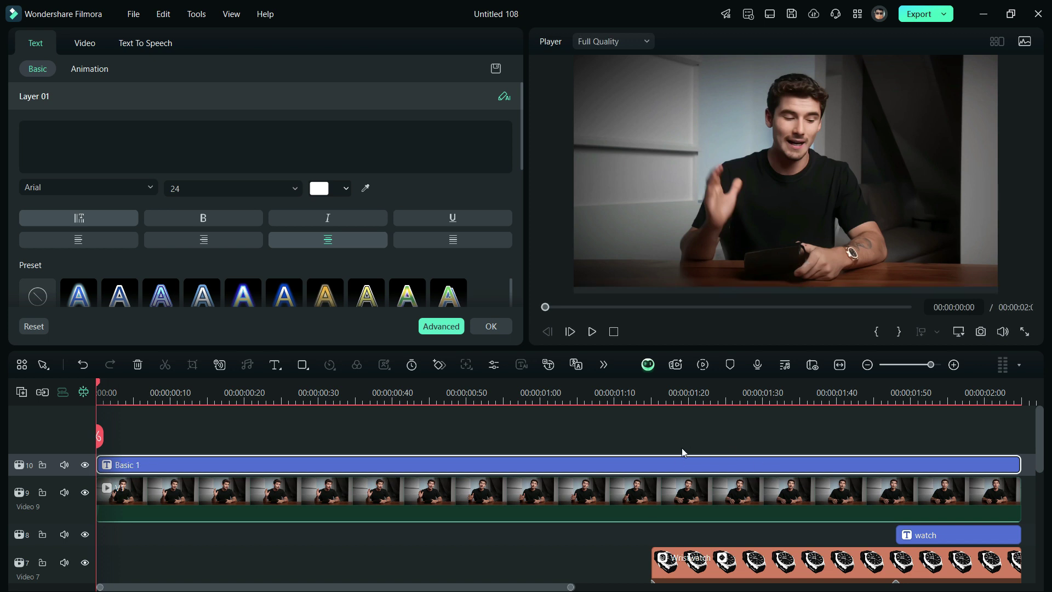
Step: Duplicate the dark strip title onto a new video track directly above the original by copying and pasting it
right_click(678, 467)
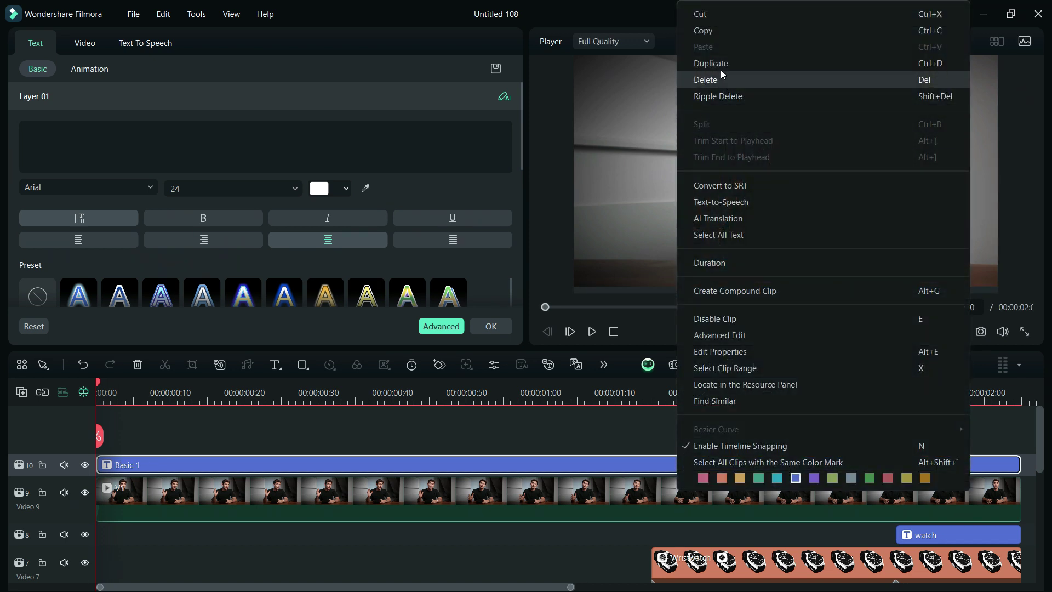
click(709, 33)
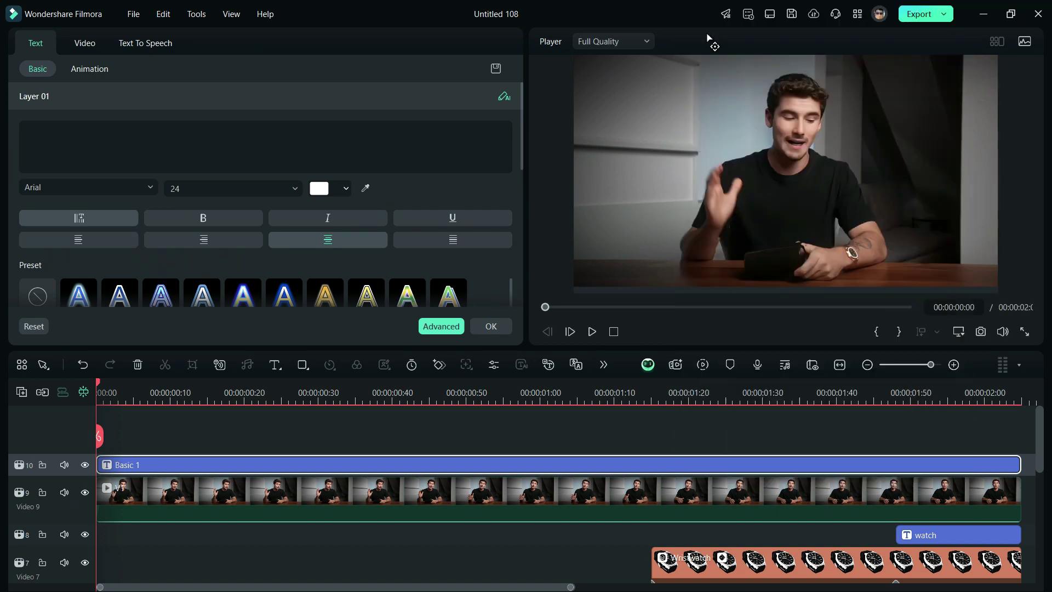
right_click(71, 425)
click(100, 437)
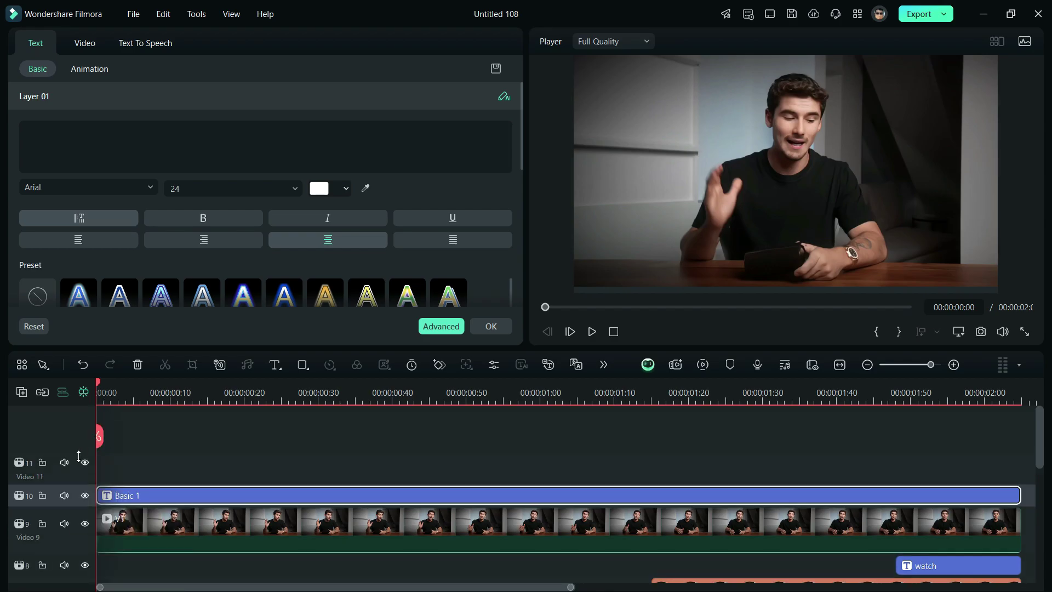
key(ctrl+v)
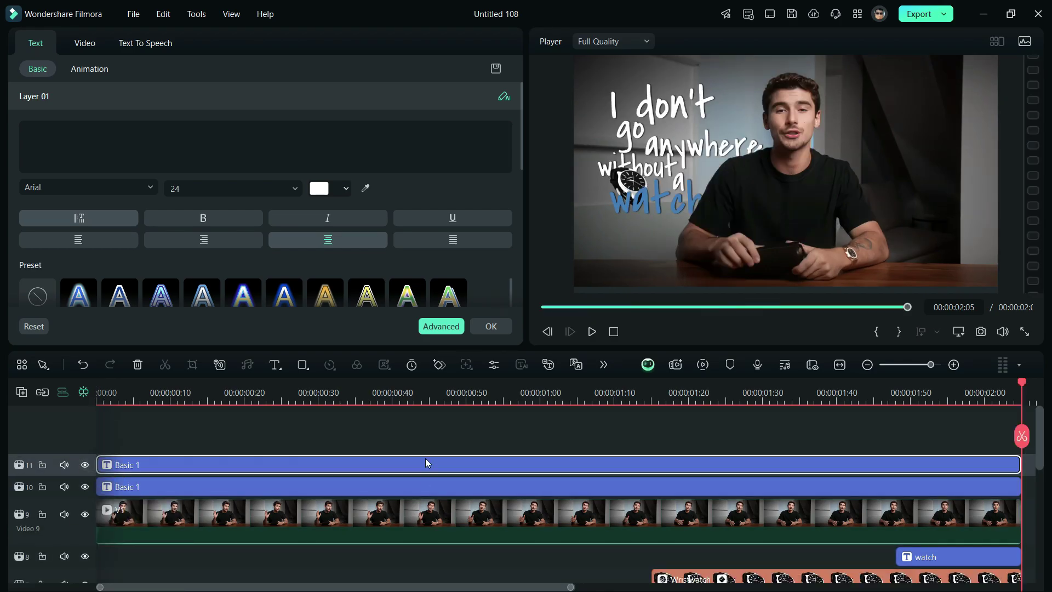
Step: Change the shape fill of the copied strip to yellow in Advanced Text Edit and apply the edit
click(440, 326)
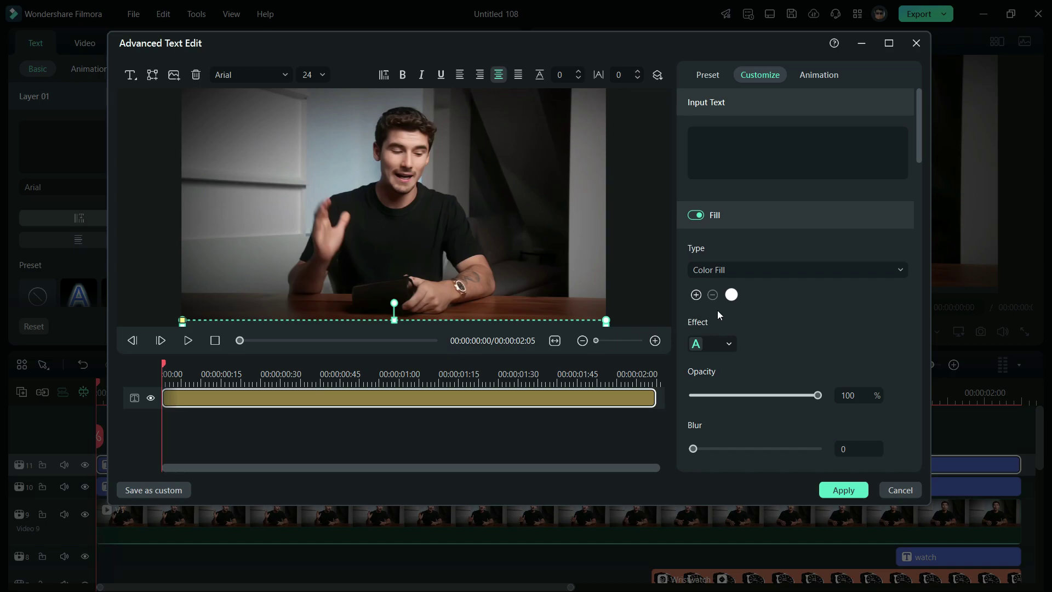
scroll(782, 305, down, 12)
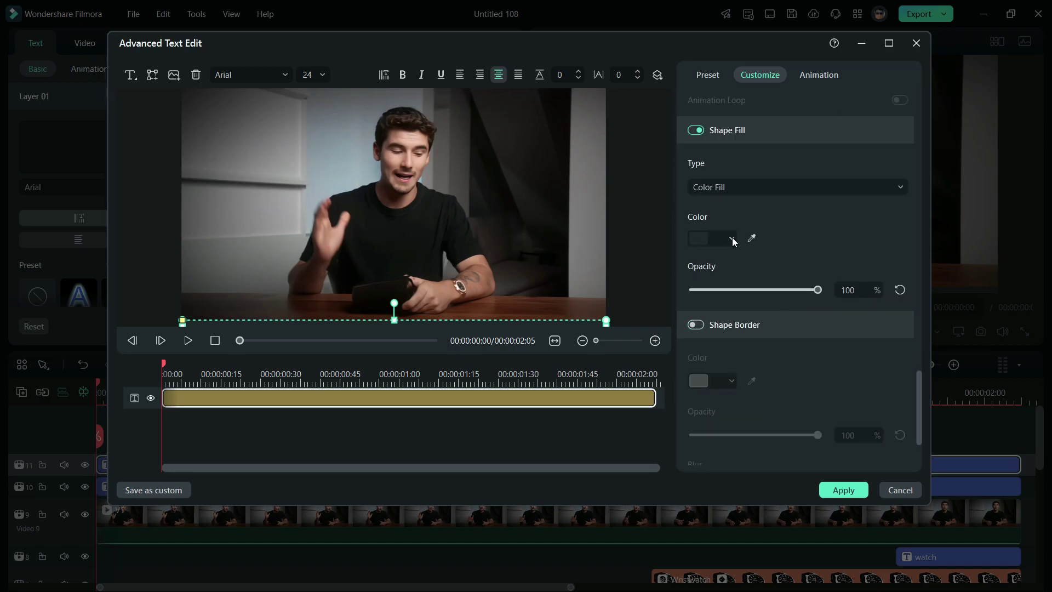
click(731, 238)
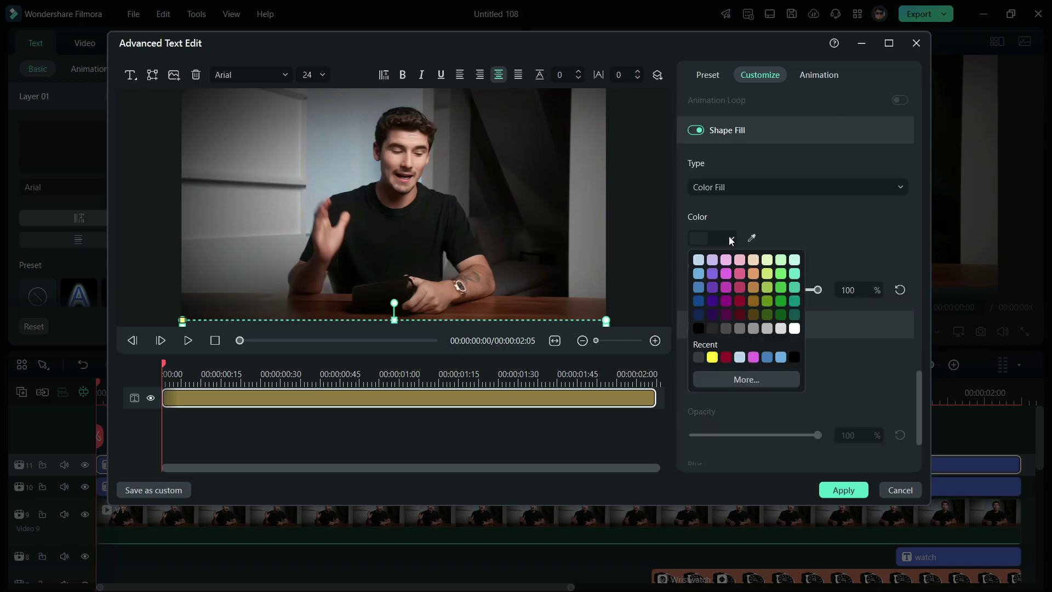
click(713, 357)
click(836, 489)
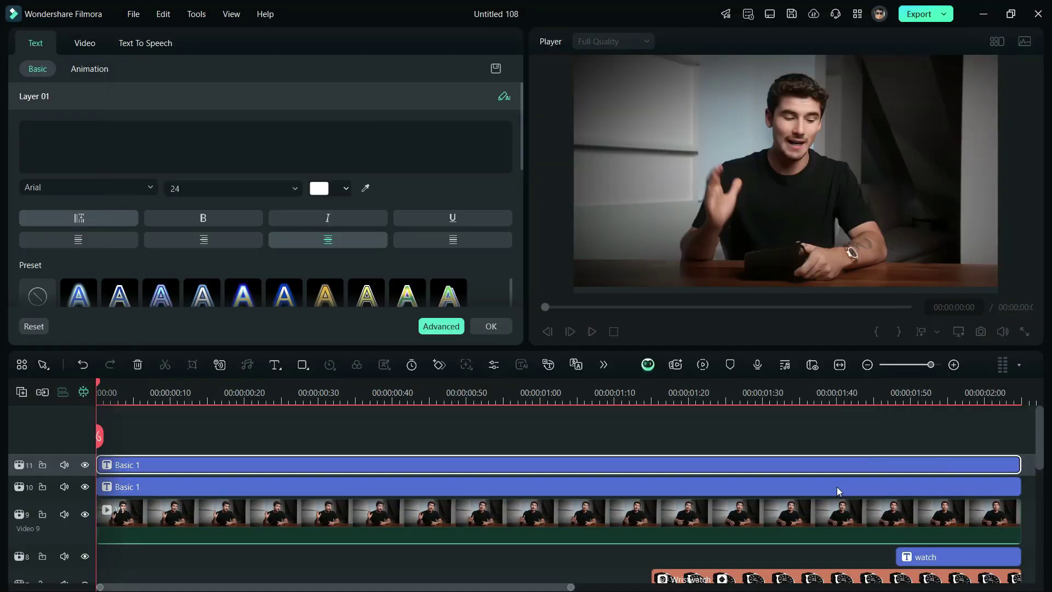
Step: Add a transform keyframe to the yellow strip title at the start of the clip
click(439, 364)
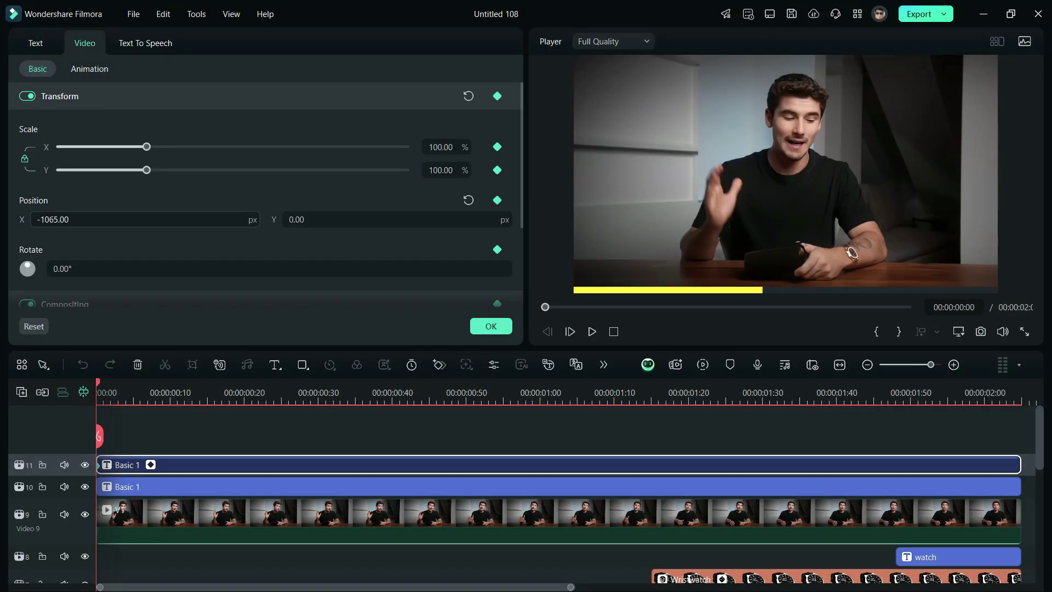